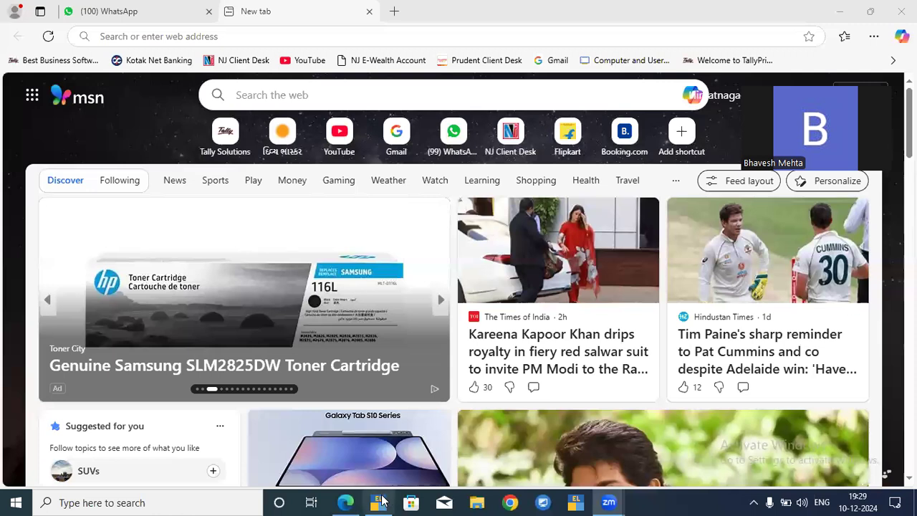
# Switch from Microsoft Edge to TallyPrime using its taskbar icon.
pyautogui.click(380, 502)
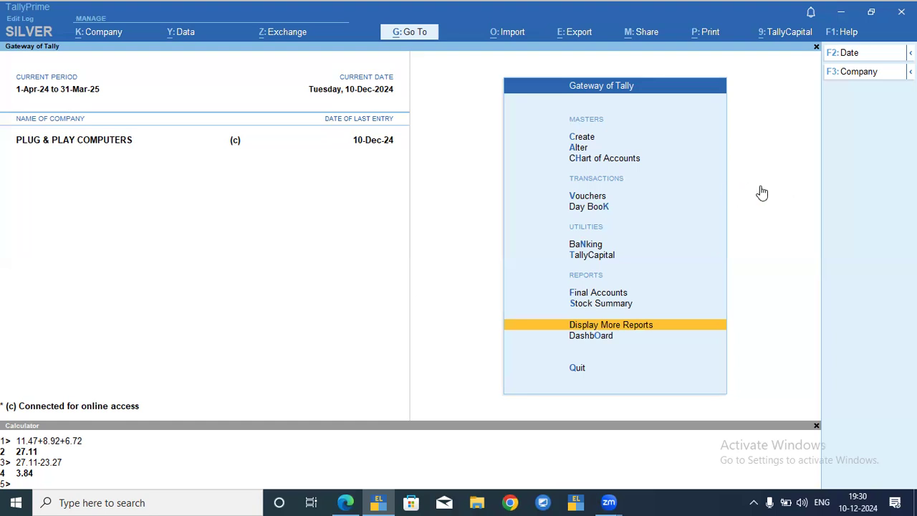
pyautogui.click(842, 36)
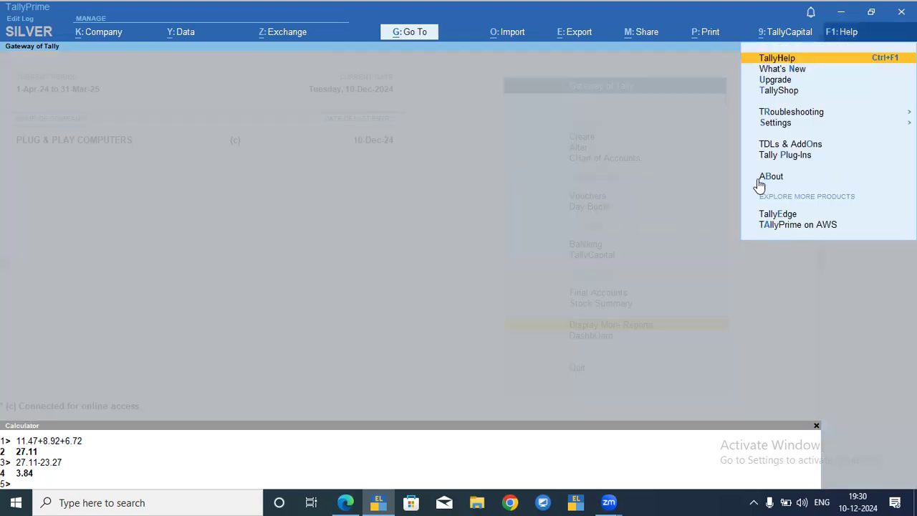
pyautogui.press('b')
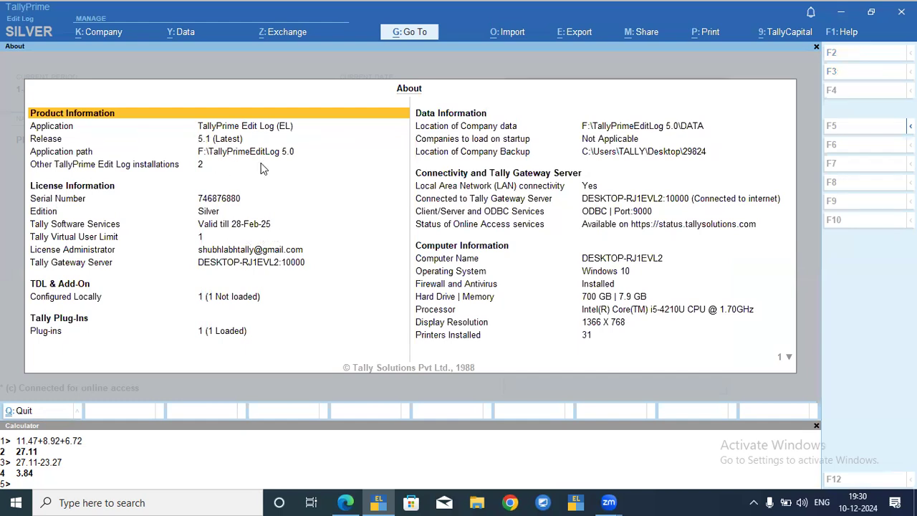
pyautogui.press('Escape')
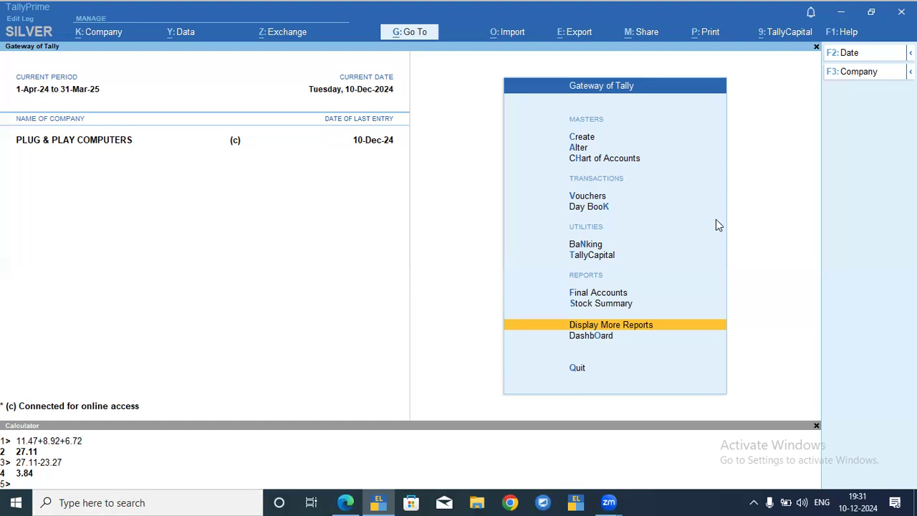
# Check Help > Upgrade for product updates, confirming release 5.1 is the latest, then dismiss Help.
pyautogui.click(842, 36)
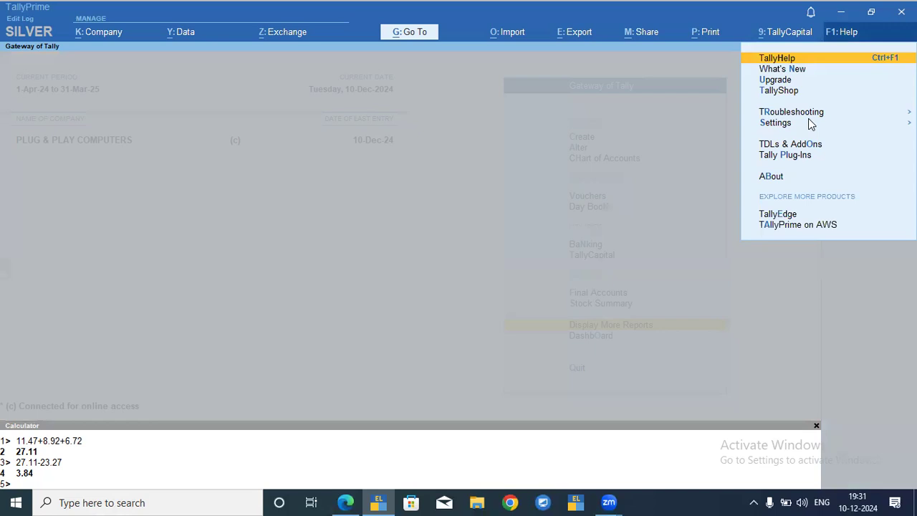
pyautogui.click(771, 81)
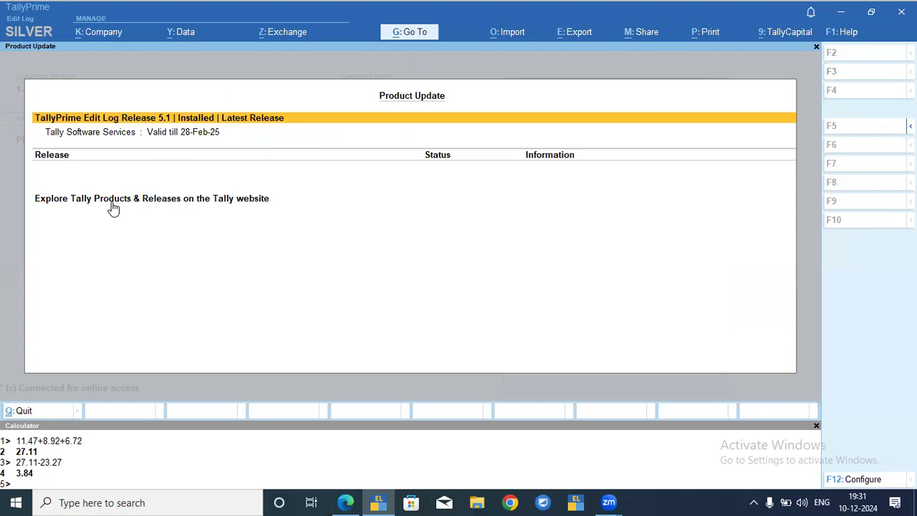
pyautogui.press('Escape')
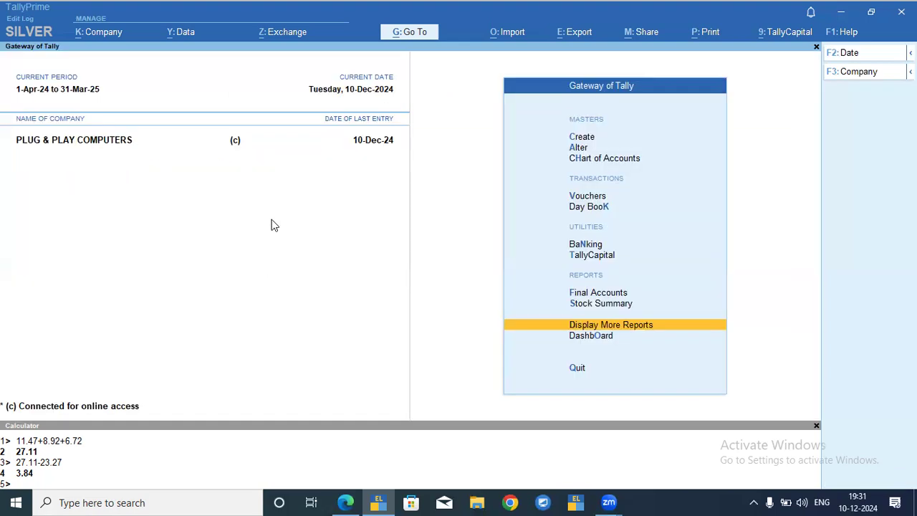
pyautogui.click(844, 35)
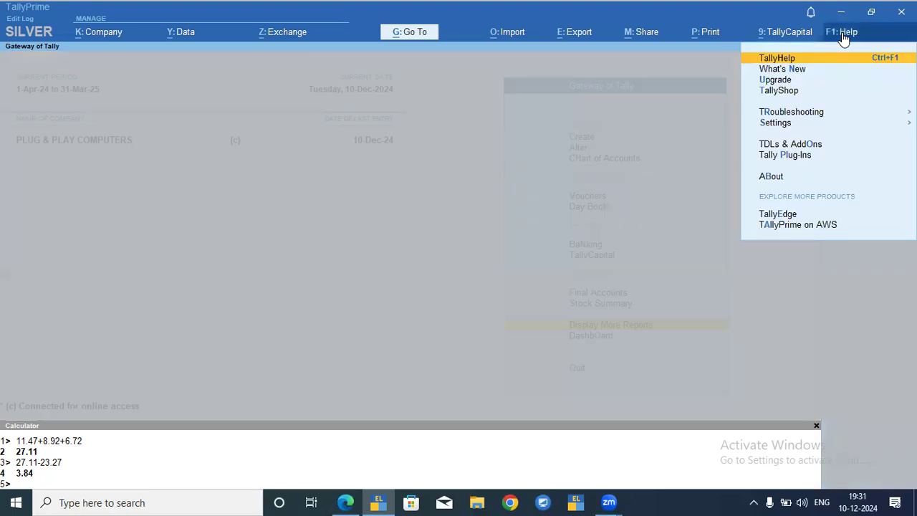
pyautogui.click(698, 187)
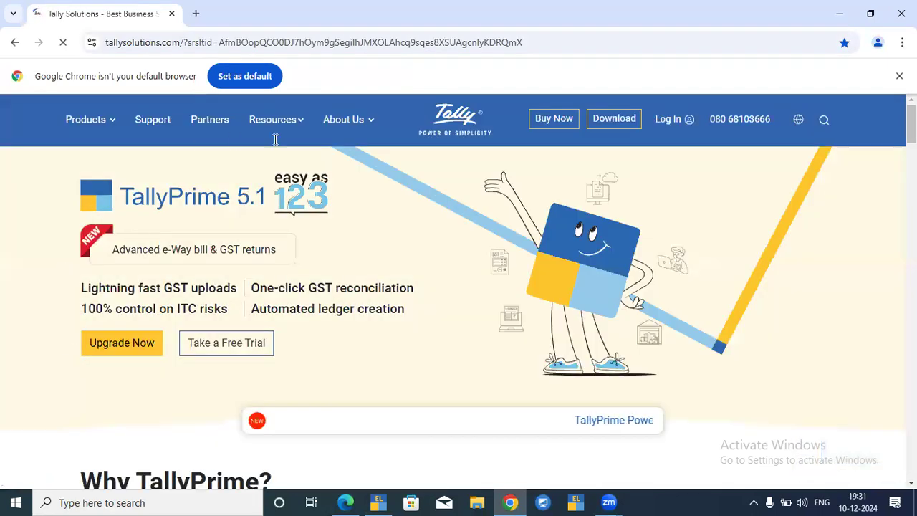
# Filter the Buy TallyPrime page to renewals and compare 1- and 2-year Silver and Gold TSS prices.
pyautogui.click(550, 122)
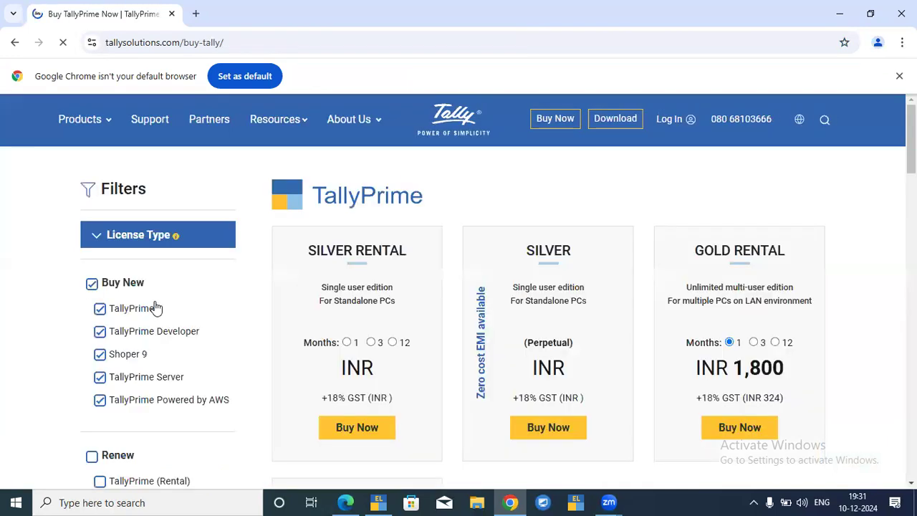
pyautogui.click(92, 456)
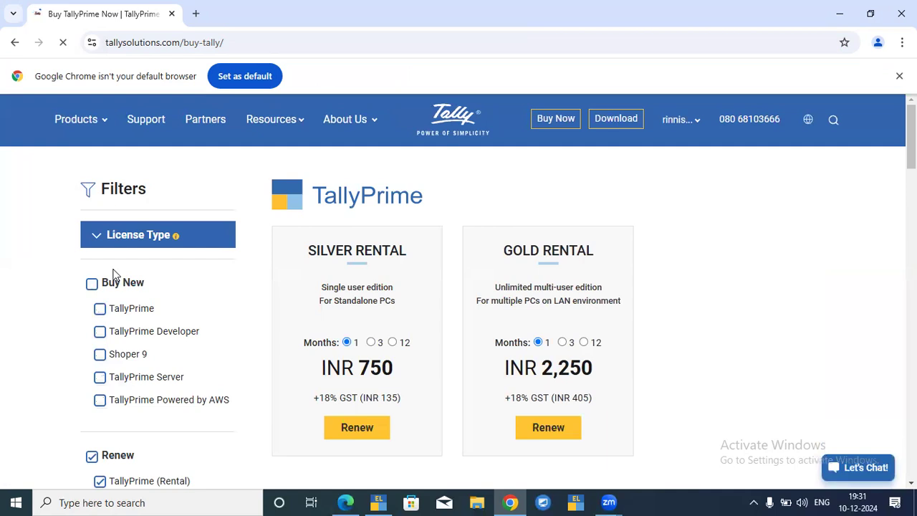
pyautogui.scroll(-6, 114, 334)
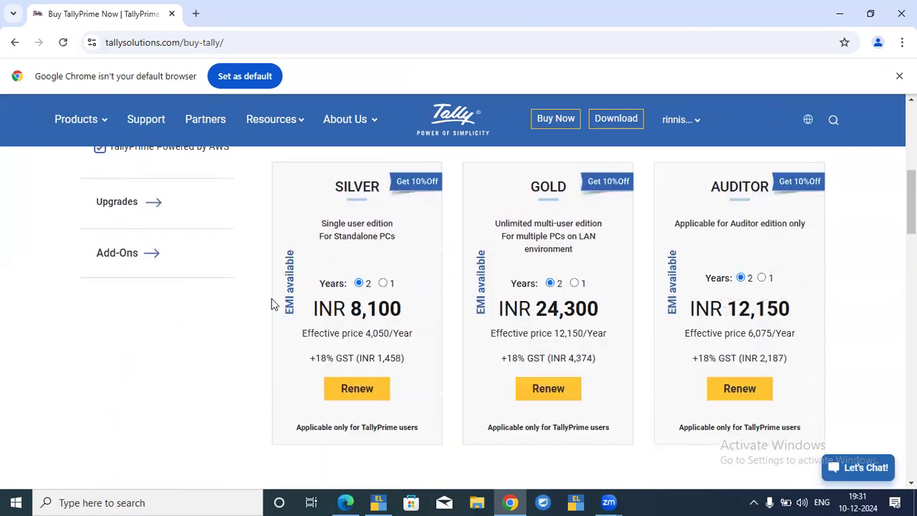
pyautogui.click(384, 283)
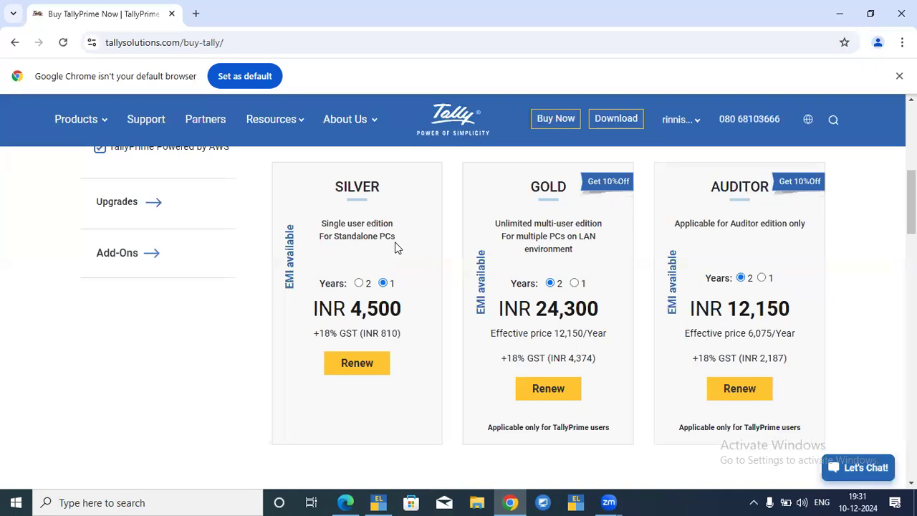
pyautogui.click(359, 284)
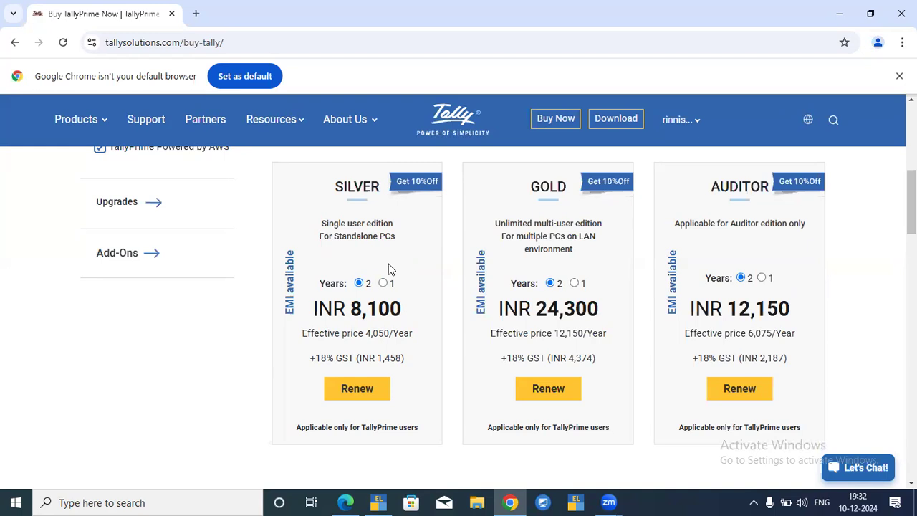
pyautogui.click(574, 283)
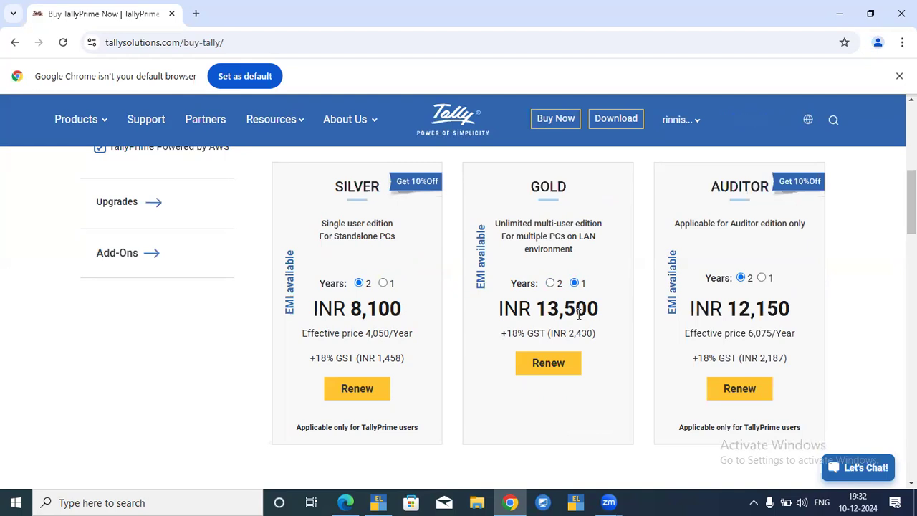
pyautogui.click(550, 284)
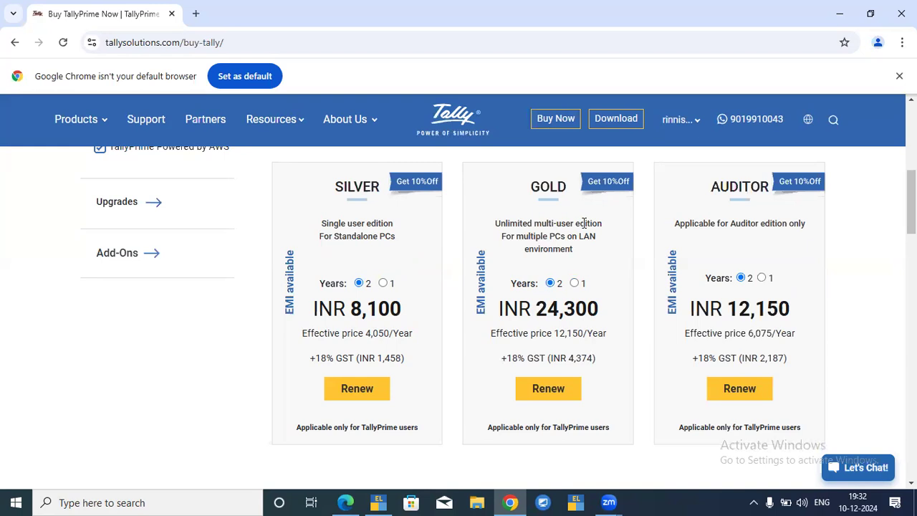
pyautogui.scroll(4, 675, 126)
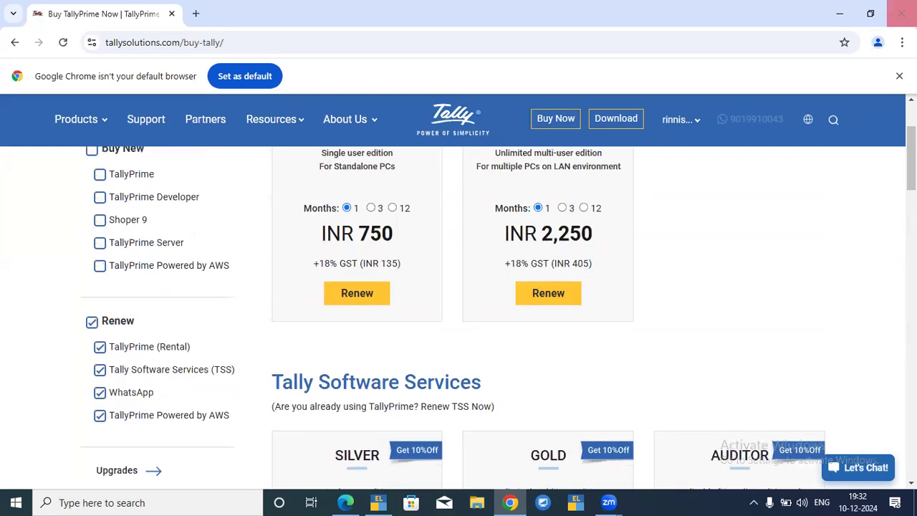
# Close the Chrome window to get back to TallyPrime's Gateway of Tally.
pyautogui.click(902, 13)
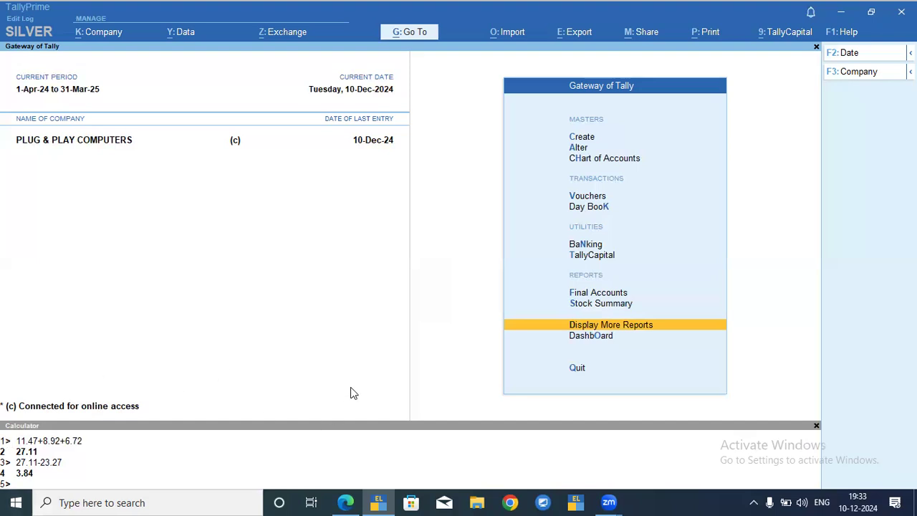
pyautogui.press('F11')
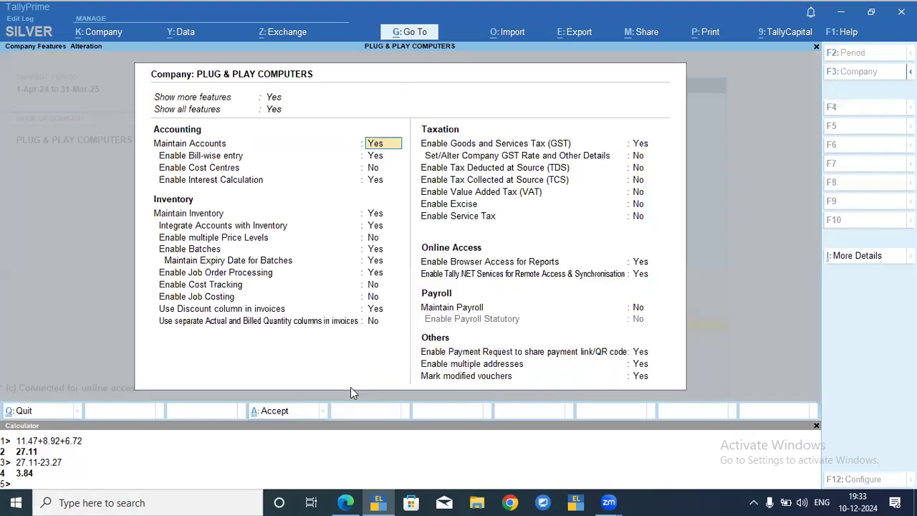
pyautogui.click(639, 144)
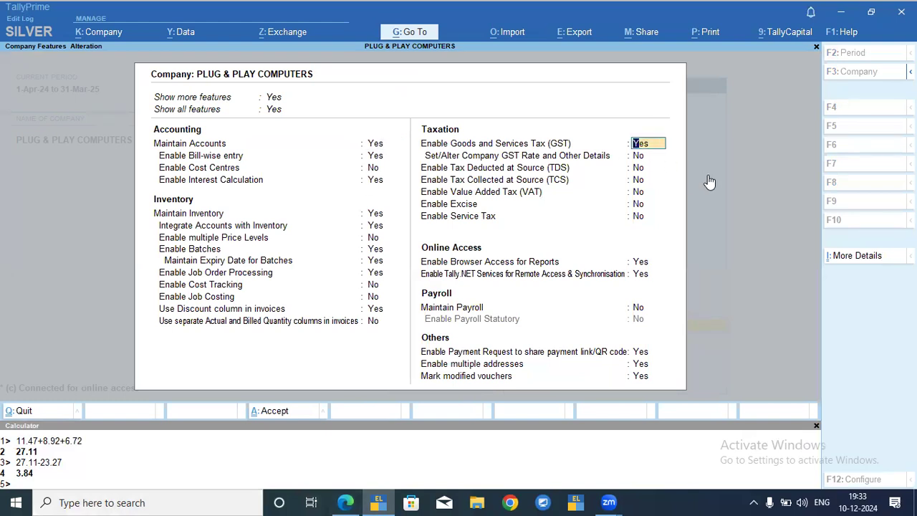
pyautogui.press('Return')
pyautogui.press('Return')
pyautogui.press('Return')
pyautogui.press('Return')
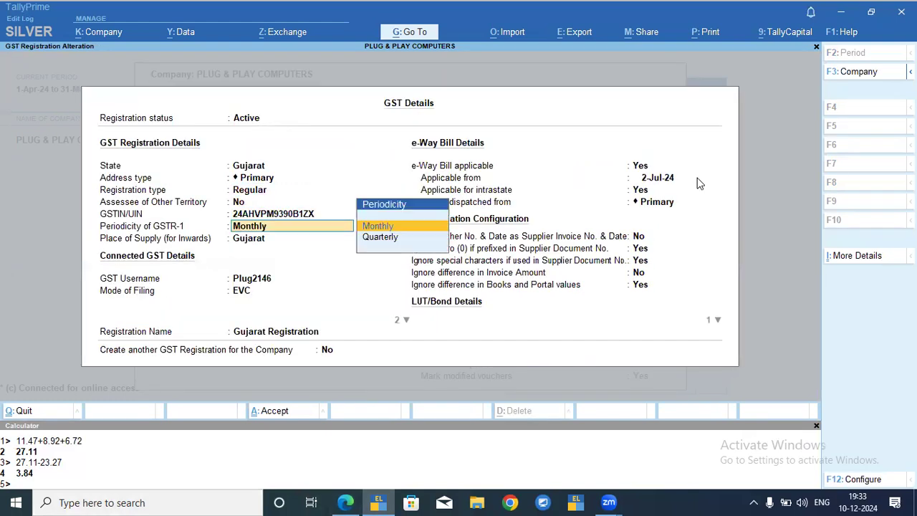
pyautogui.press('Return')
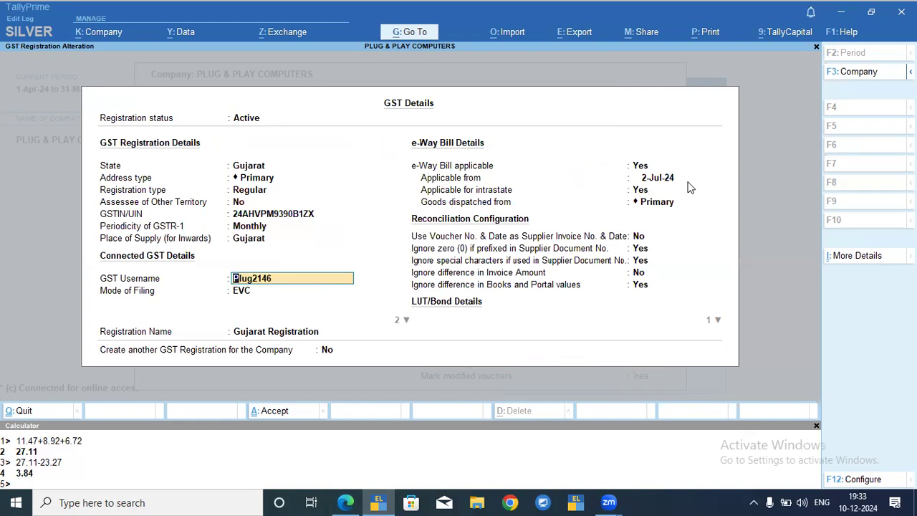
pyautogui.press('Return')
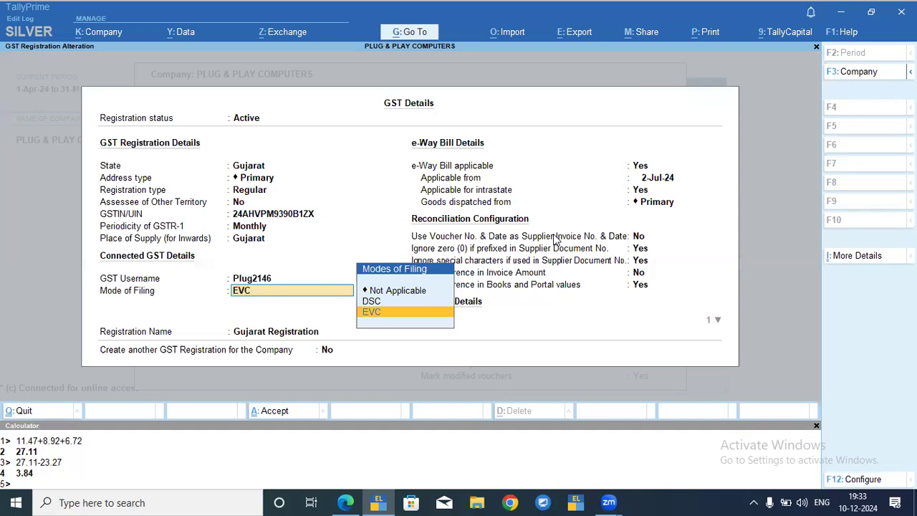
pyautogui.press('Return')
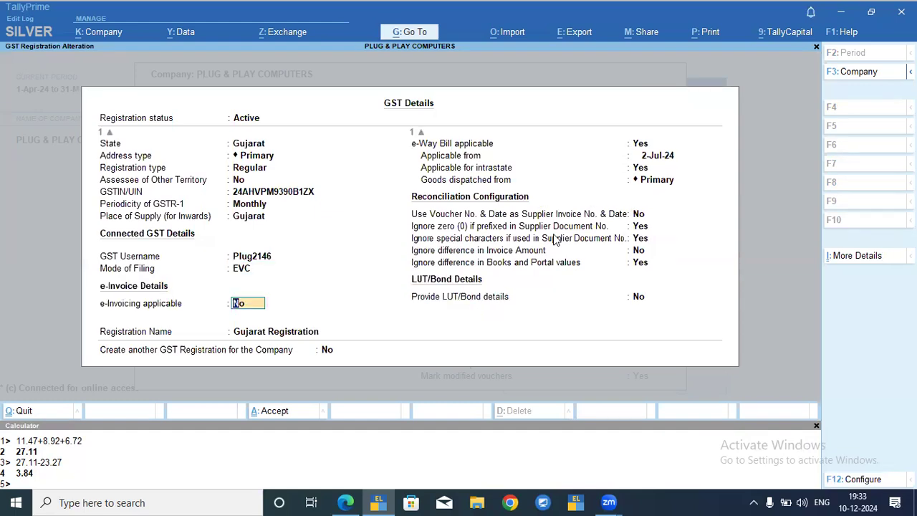
pyautogui.hotkey('ctrl', 'a')
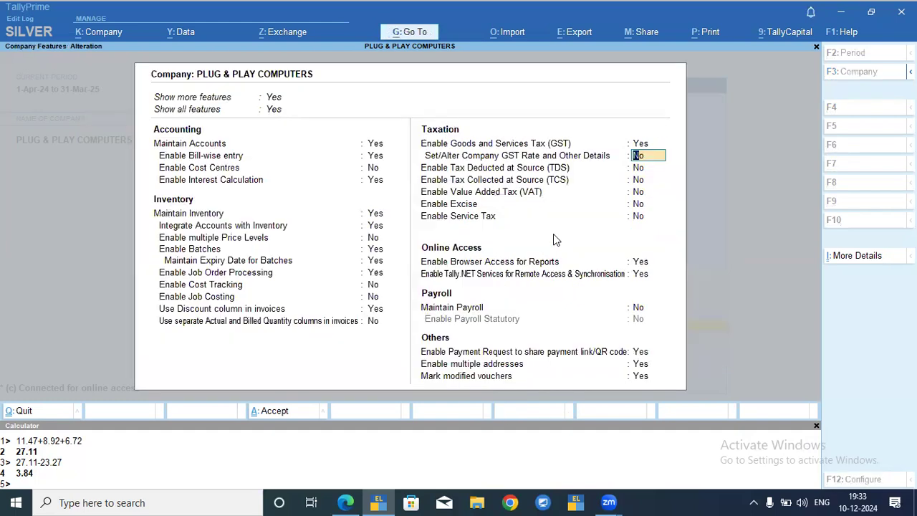
pyautogui.press('ctrl')
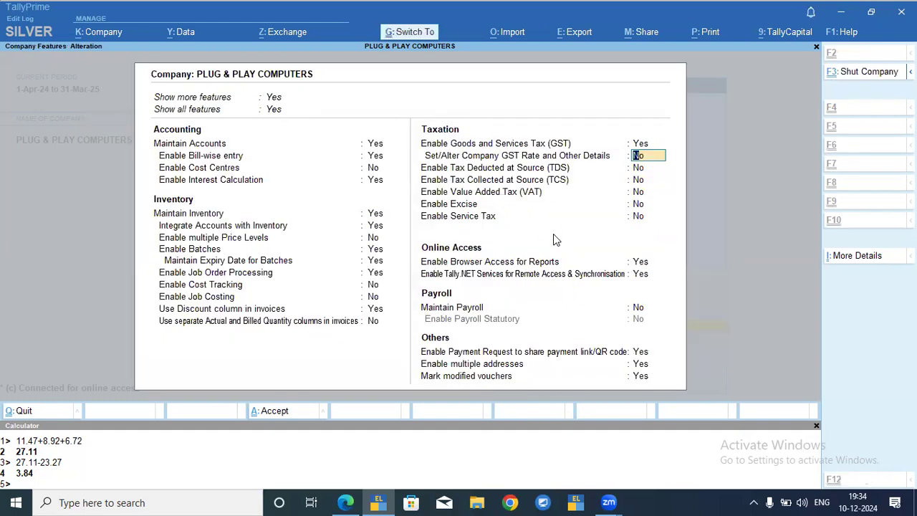
pyautogui.hotkey('ctrl', 'a')
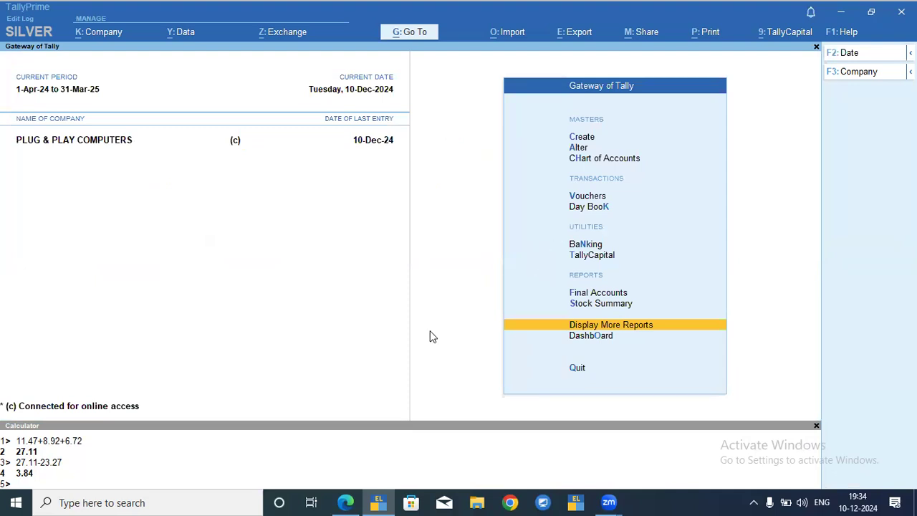
# In Edge, open Google and search for the 'gst login' suggestion.
pyautogui.click(349, 502)
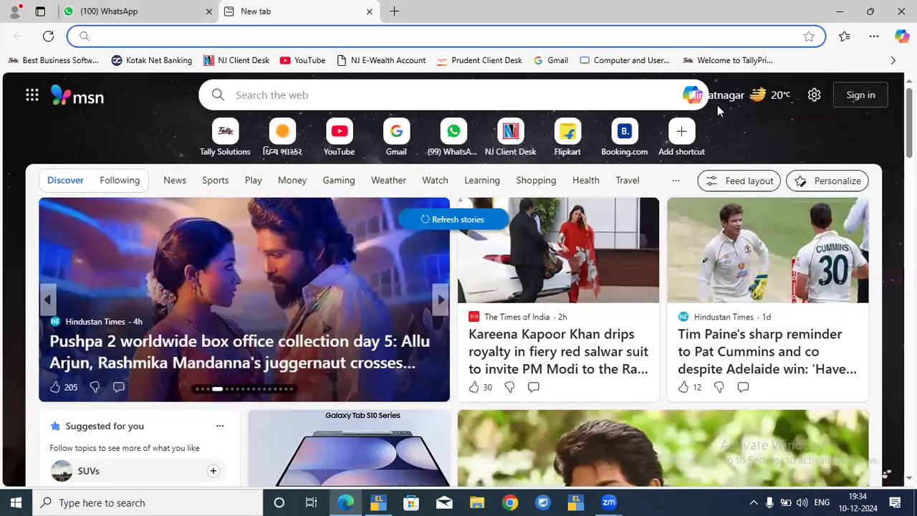
pyautogui.click(141, 37)
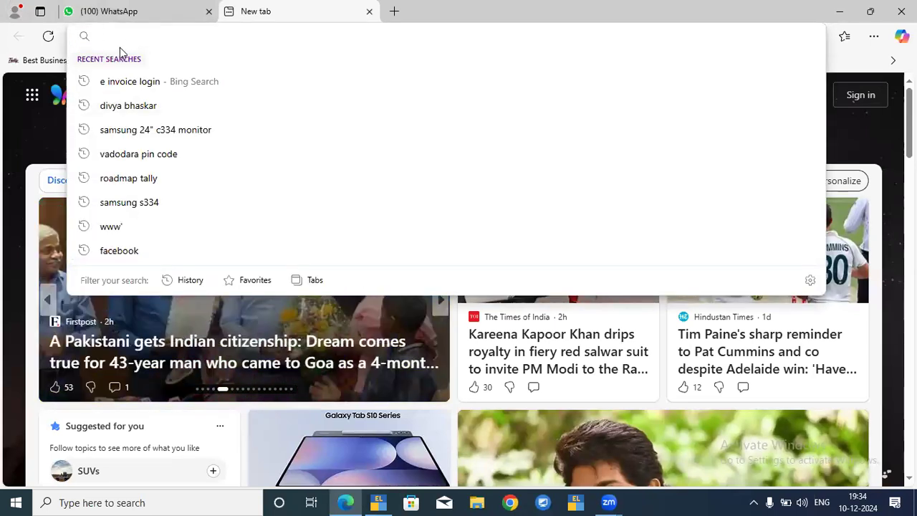
pyautogui.write('ww')
pyautogui.press('Return')
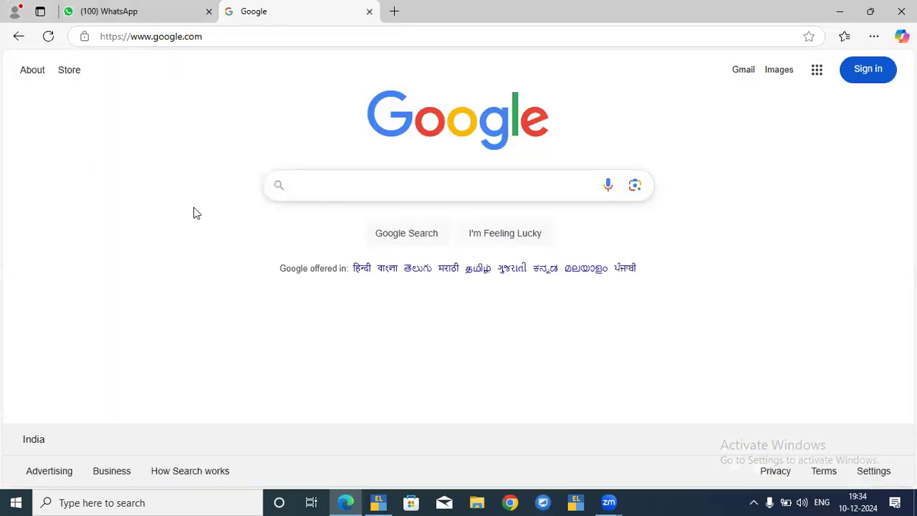
pyautogui.write('gst')
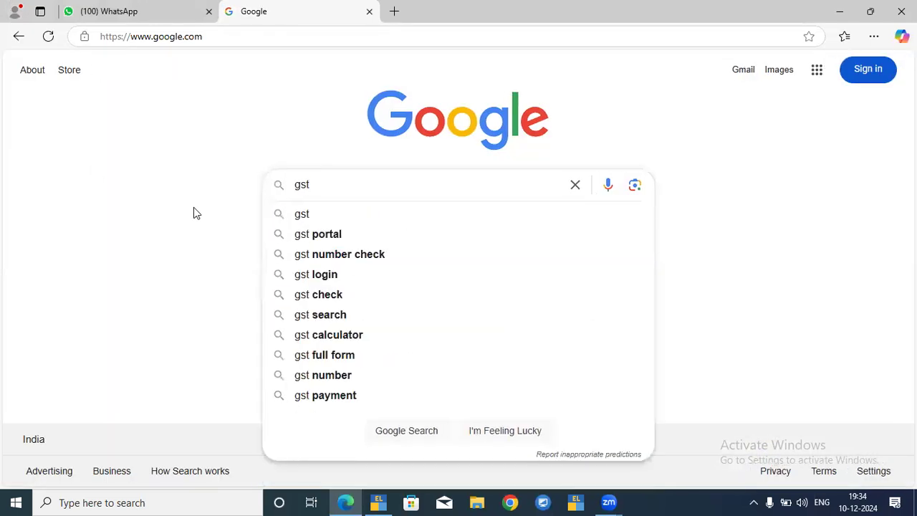
pyautogui.press('Down')
pyautogui.press('Down')
pyautogui.press('Down')
pyautogui.press('Down')
pyautogui.press('Return')
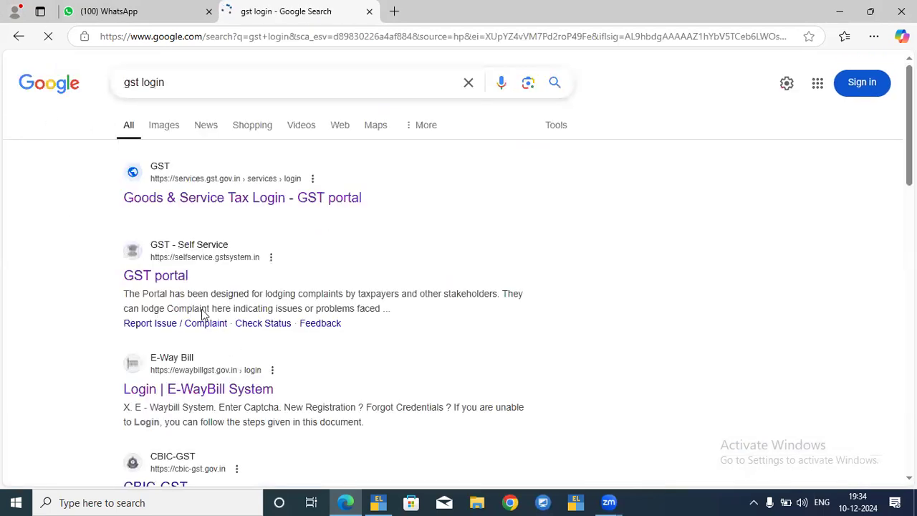
# Open the official GST portal login page from the search results.
pyautogui.click(164, 275)
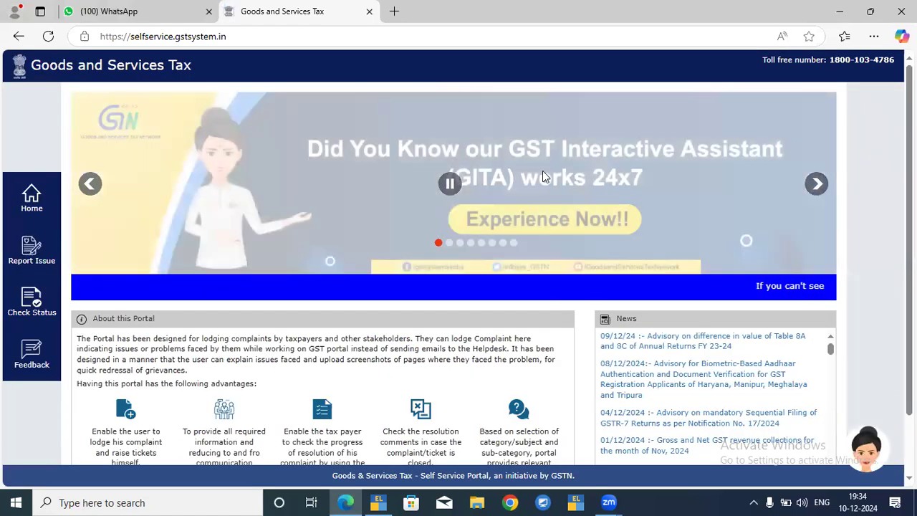
pyautogui.click(19, 35)
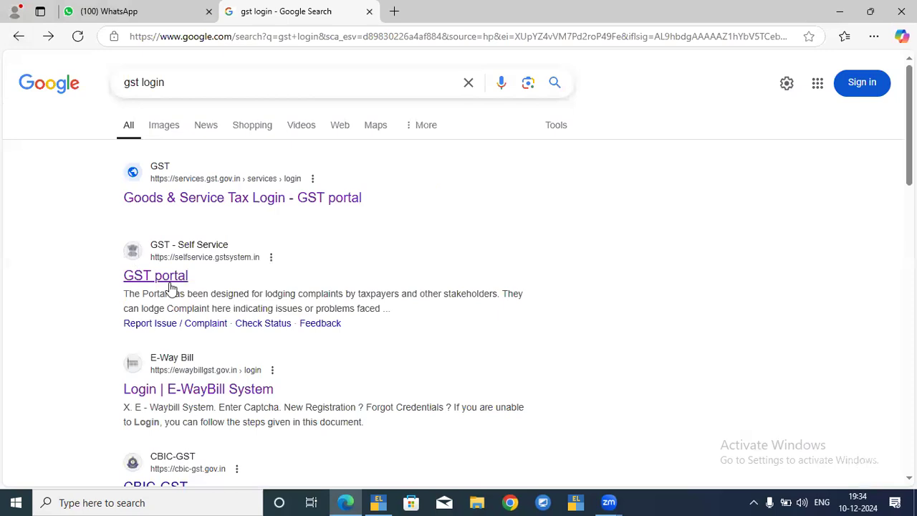
pyautogui.scroll(-2, 88, 362)
pyautogui.scroll(-1, 88, 361)
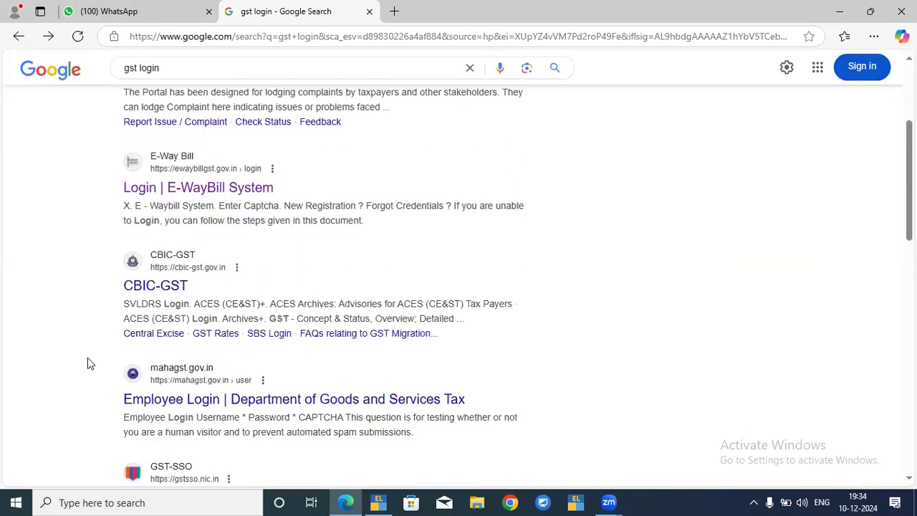
pyautogui.scroll(3, 88, 358)
pyautogui.click(188, 207)
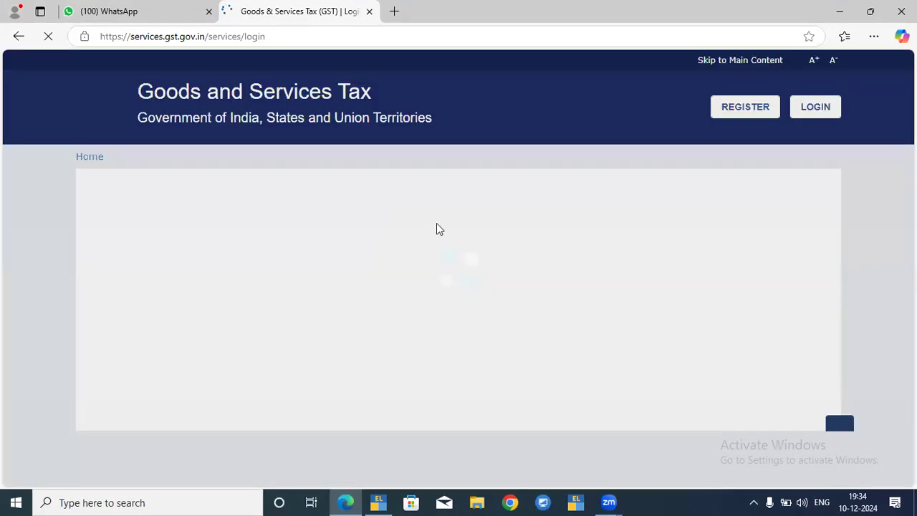
# Enter the account username, password and captcha, correcting the captcha, and log in.
pyautogui.write('P')
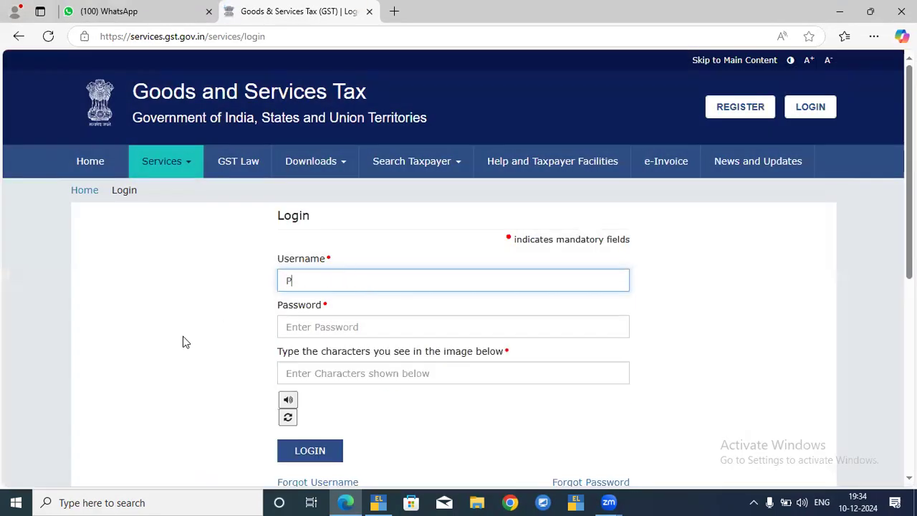
pyautogui.write('lug2146')
pyautogui.press('Tab')
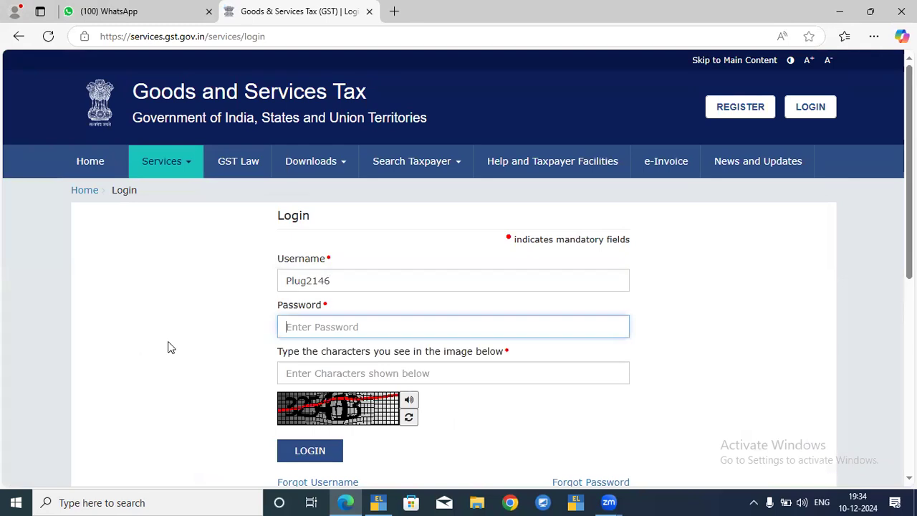
pyautogui.write('****')
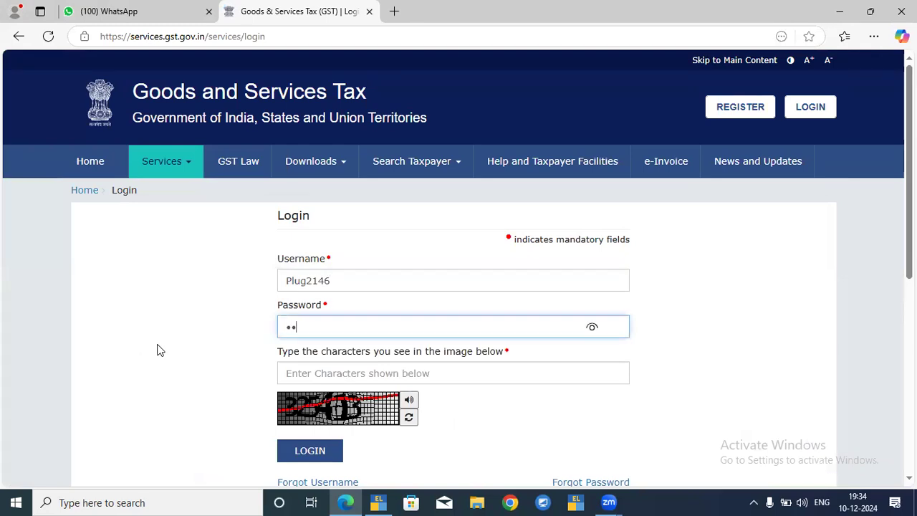
pyautogui.write('*****')
pyautogui.click(326, 376)
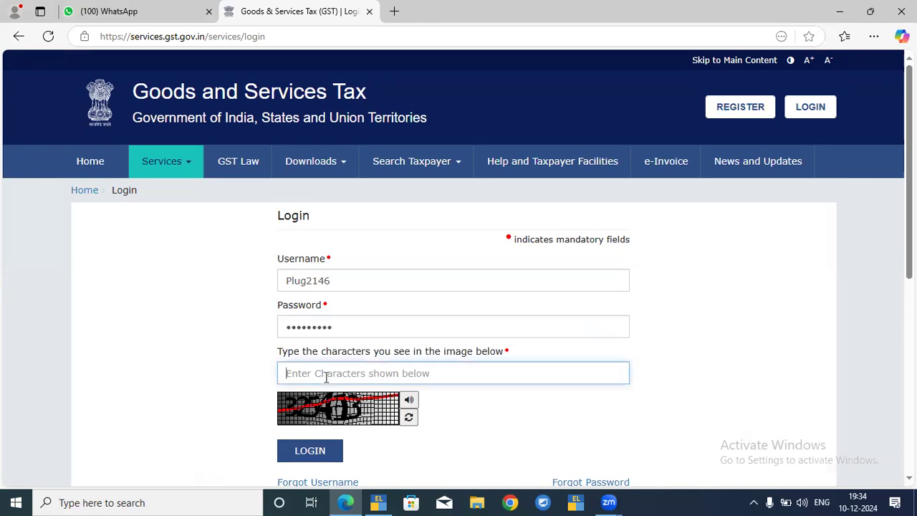
pyautogui.write('25413')
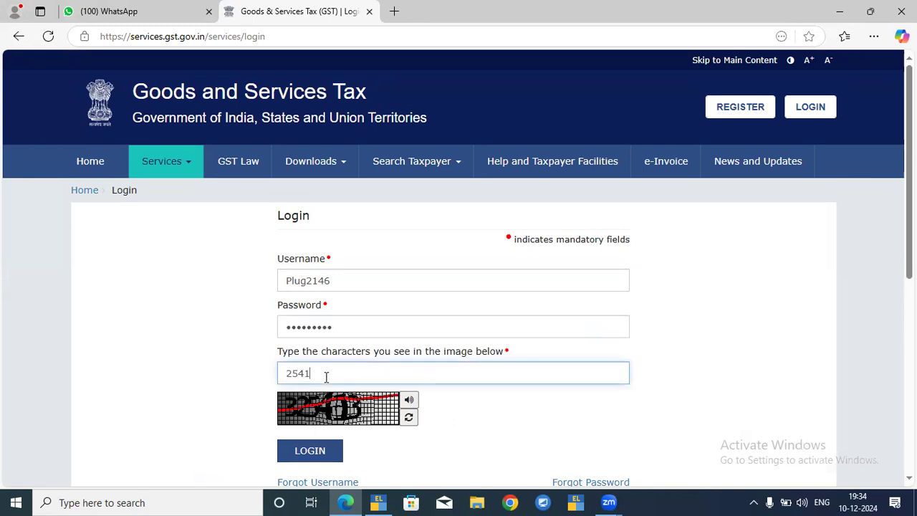
pyautogui.press('BackSpace')
pyautogui.press('BackSpace')
pyautogui.press('BackSpace')
pyautogui.press('BackSpace')
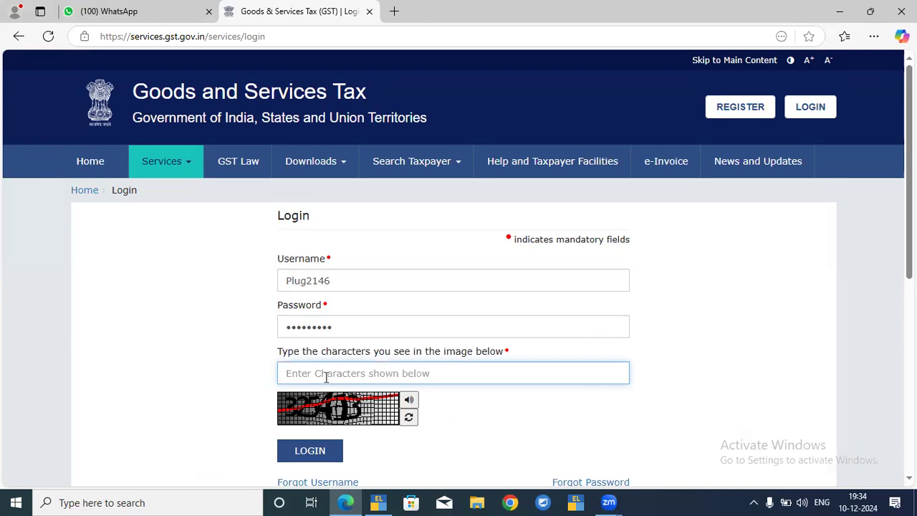
pyautogui.write('325413')
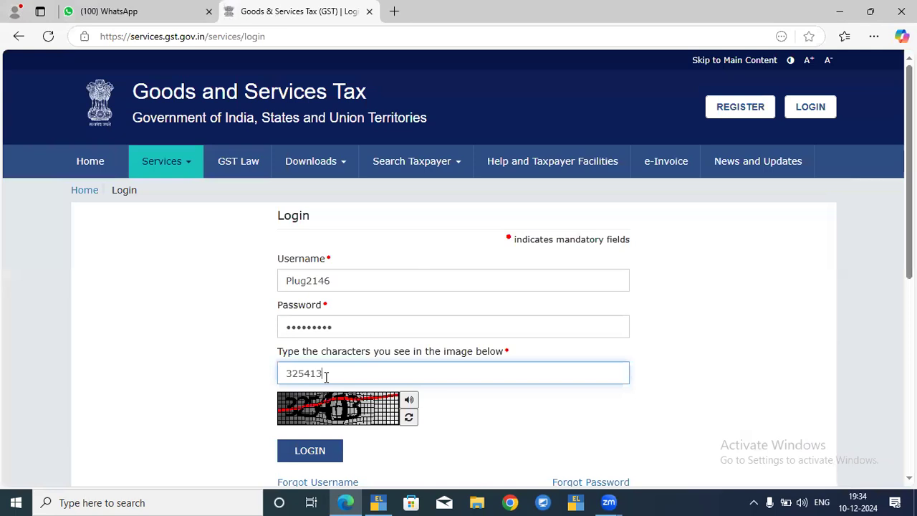
pyautogui.click(326, 450)
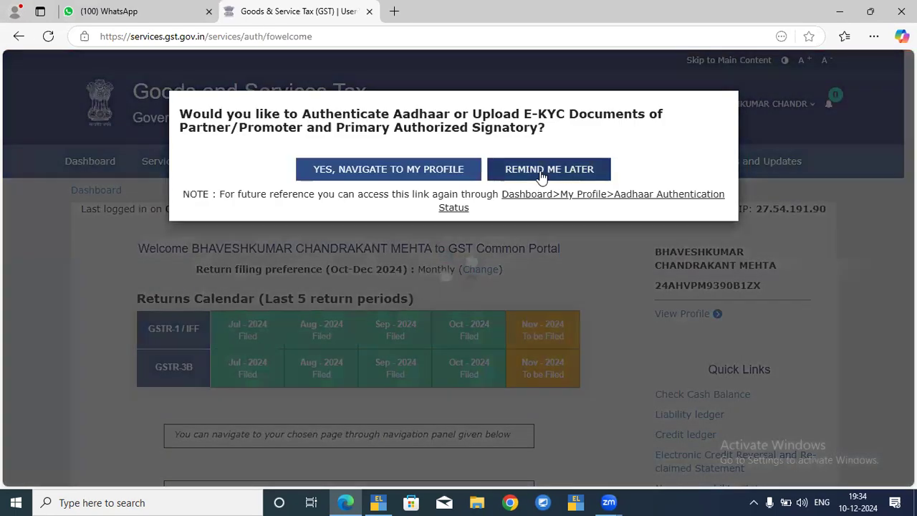
# Skip the Aadhaar prompt with Remind Me Later and open Manage API Access from My Profile.
pyautogui.click(543, 172)
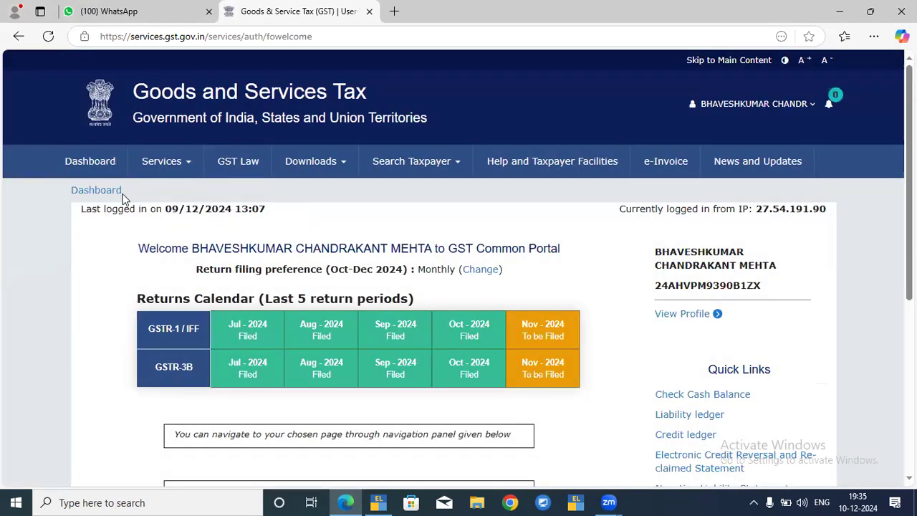
pyautogui.click(756, 105)
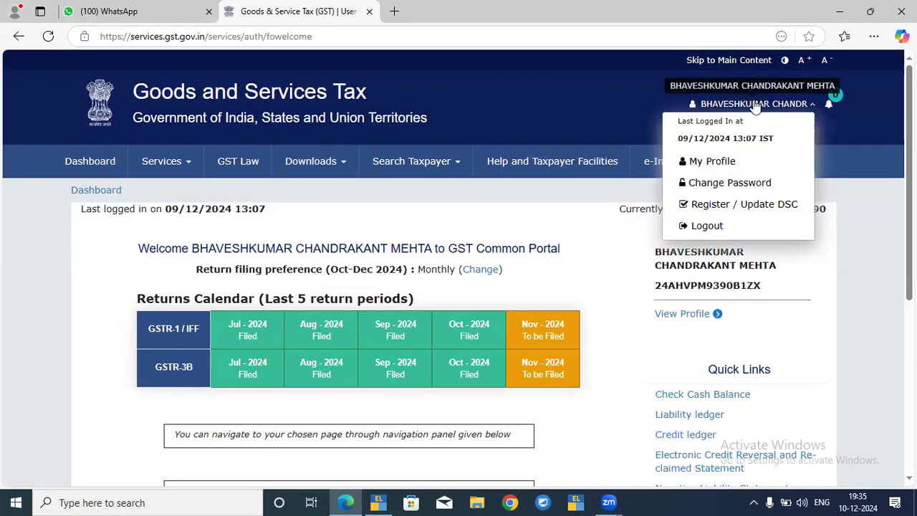
pyautogui.click(711, 161)
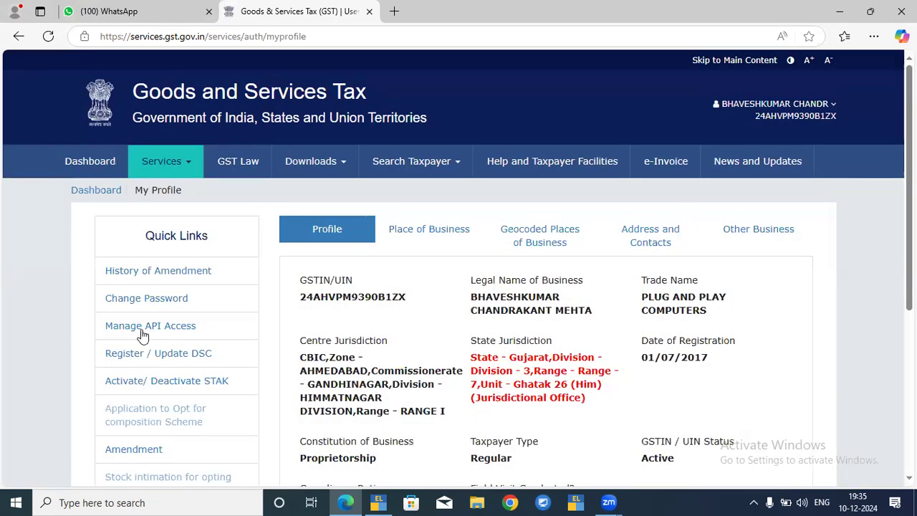
pyautogui.click(139, 329)
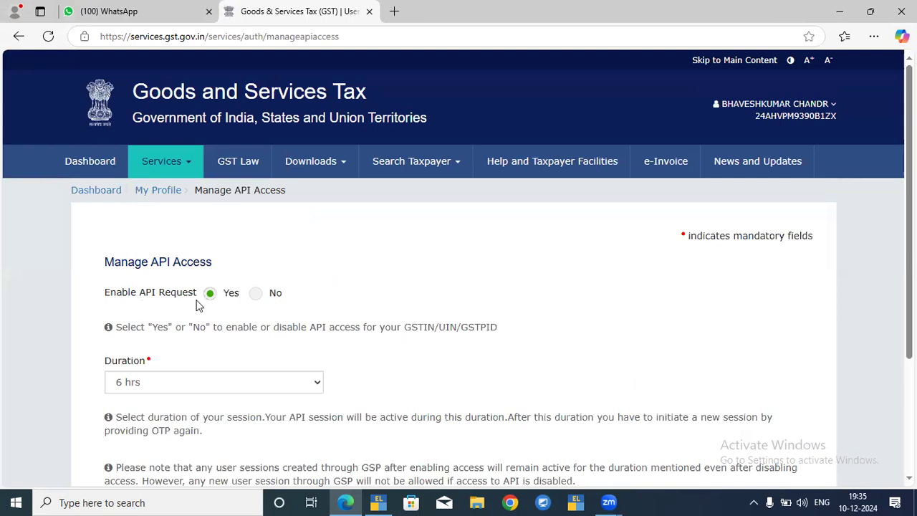
# Confirm API access is enabled with the 6 hrs session duration.
pyautogui.scroll(-1, 98, 298)
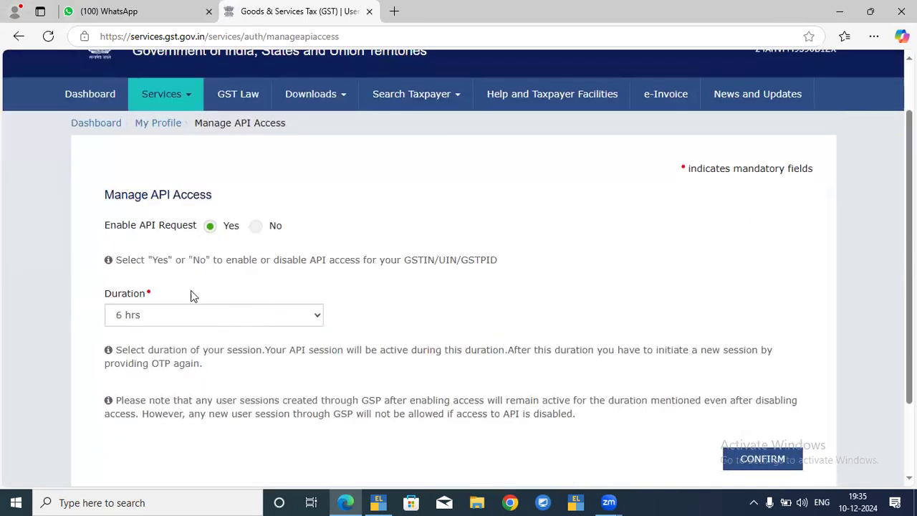
pyautogui.click(212, 321)
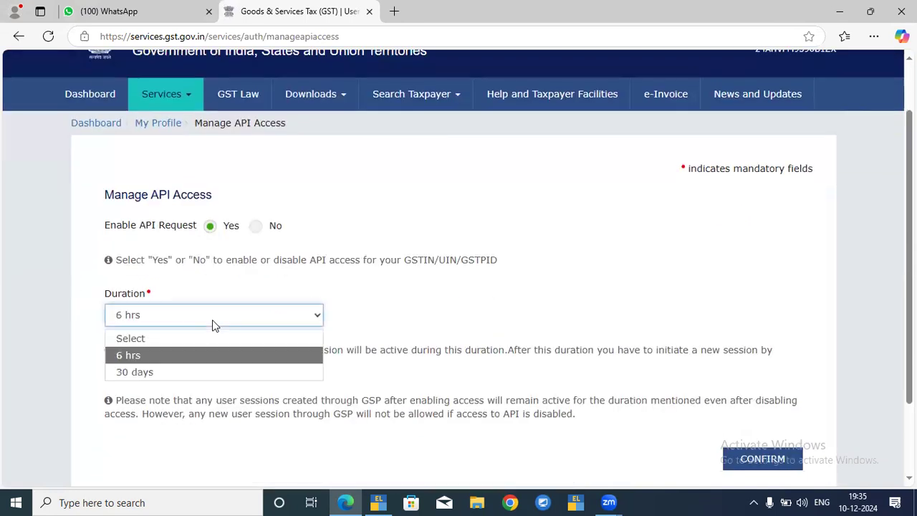
pyautogui.click(165, 357)
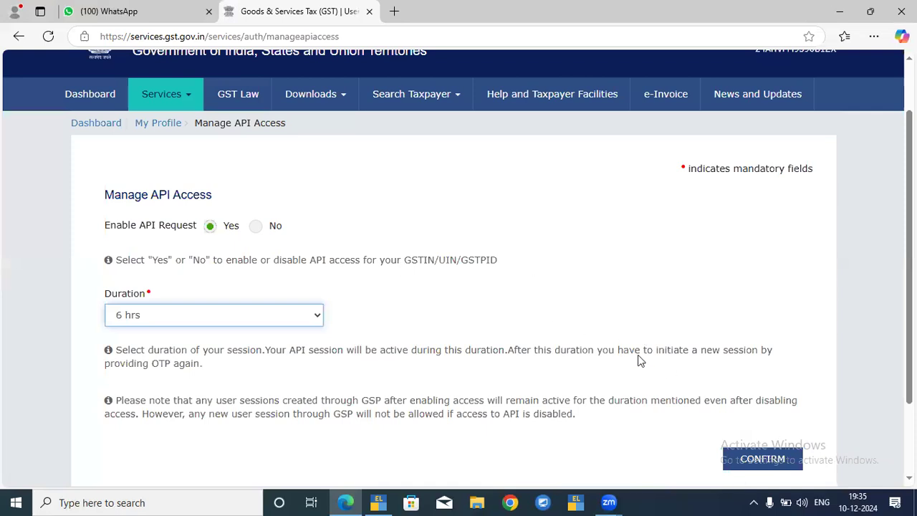
pyautogui.scroll(1, 609, 353)
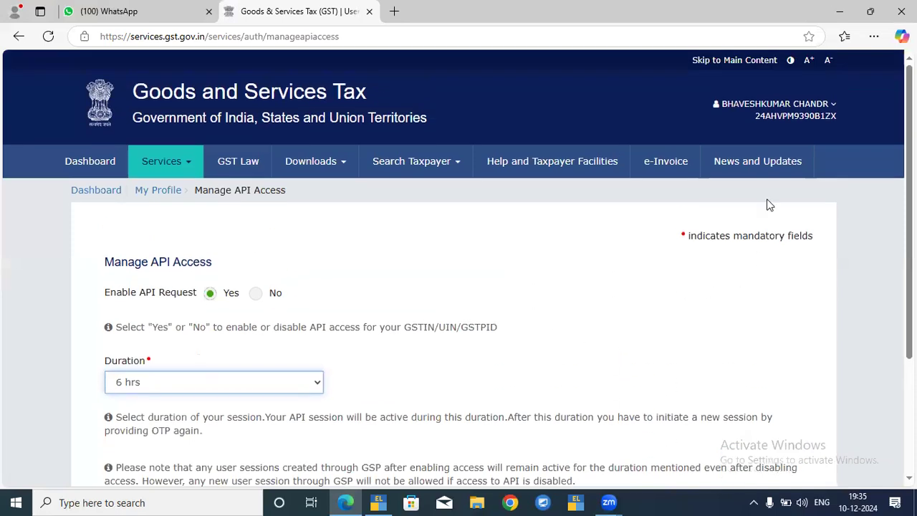
pyautogui.scroll(-3, 645, 317)
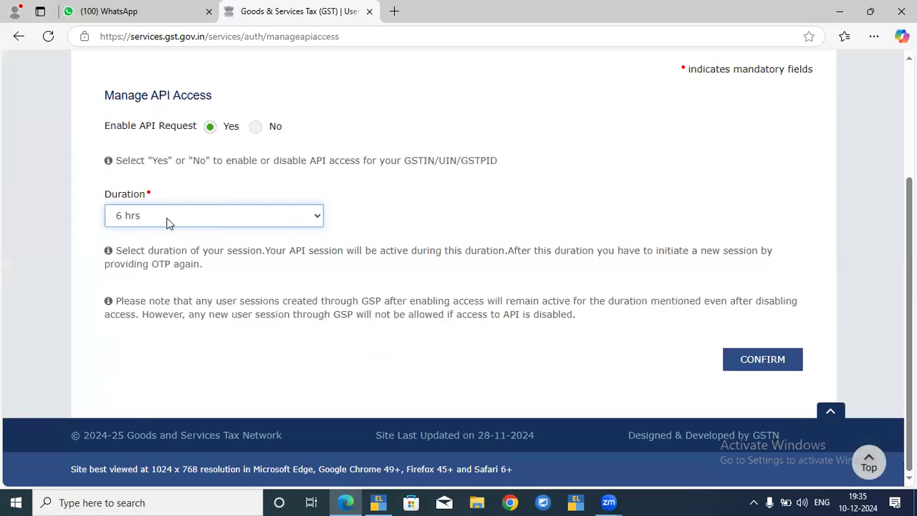
pyautogui.scroll(3, 726, 374)
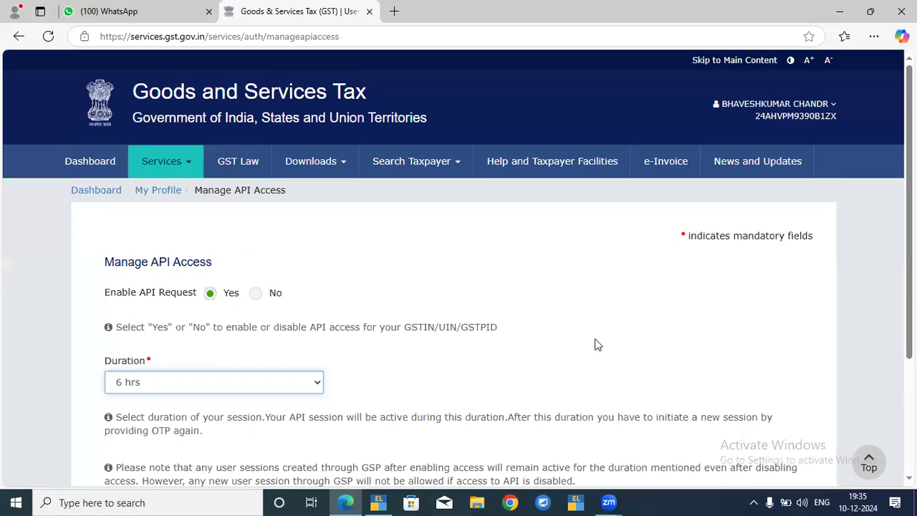
# Log out of the GST portal and return to TallyPrime.
pyautogui.click(755, 107)
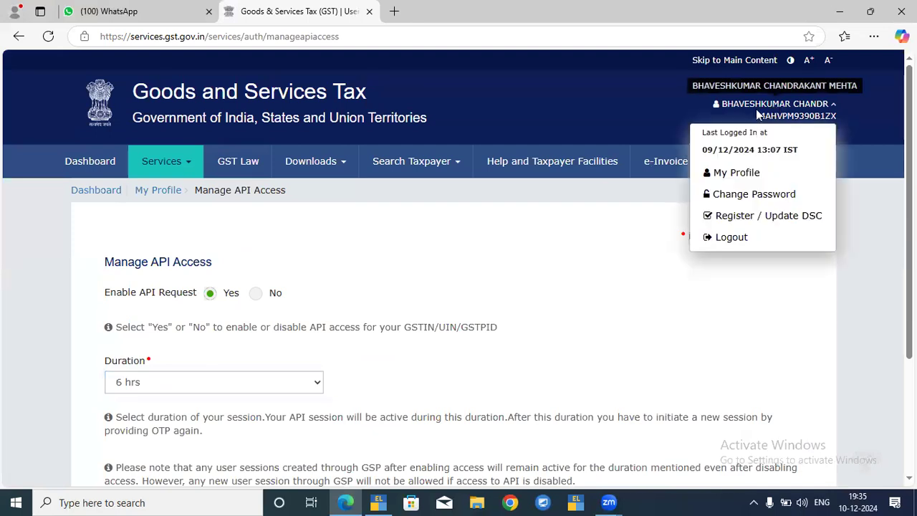
pyautogui.click(730, 239)
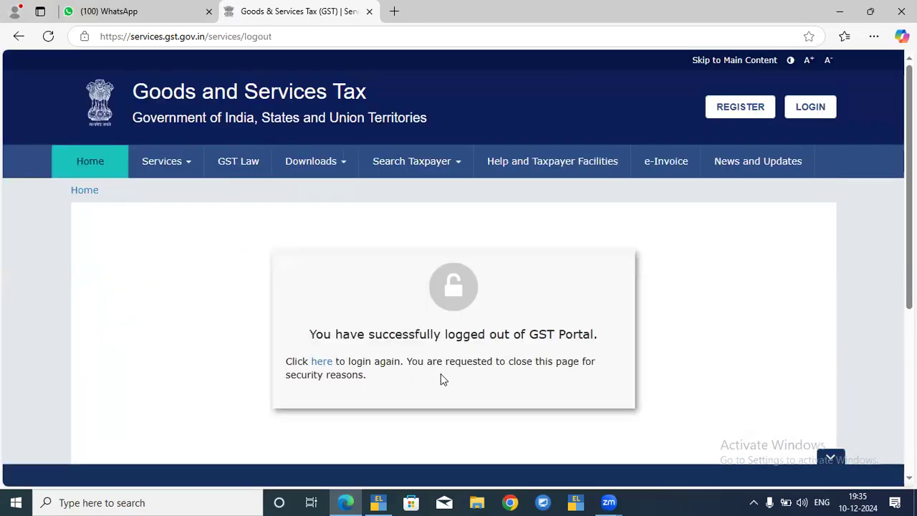
pyautogui.click(377, 502)
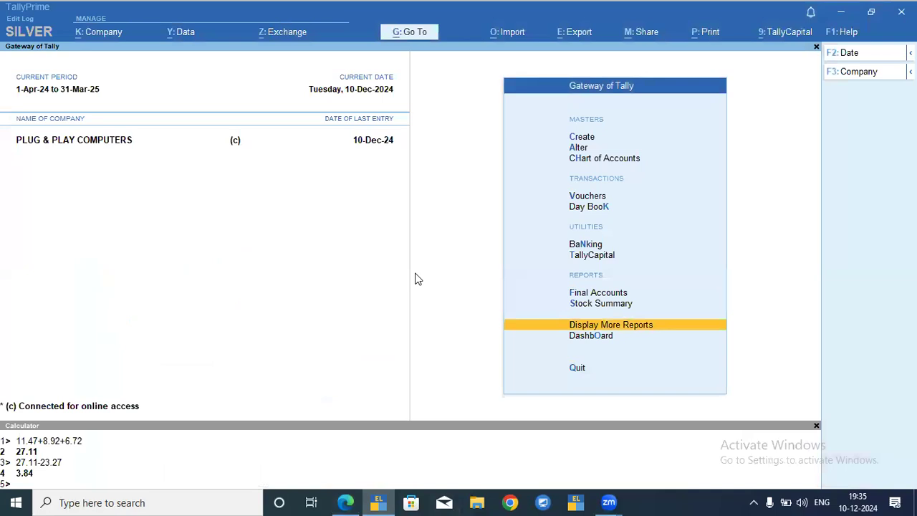
# Review Enable GST and the Regular registration details in F11 features, accept, and restore the window.
pyautogui.press('F11')
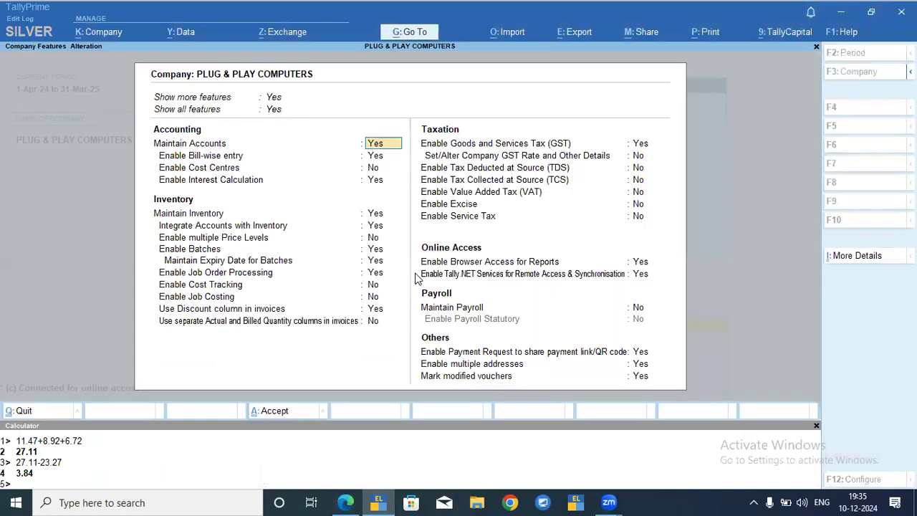
pyautogui.click(637, 146)
pyautogui.press('Return')
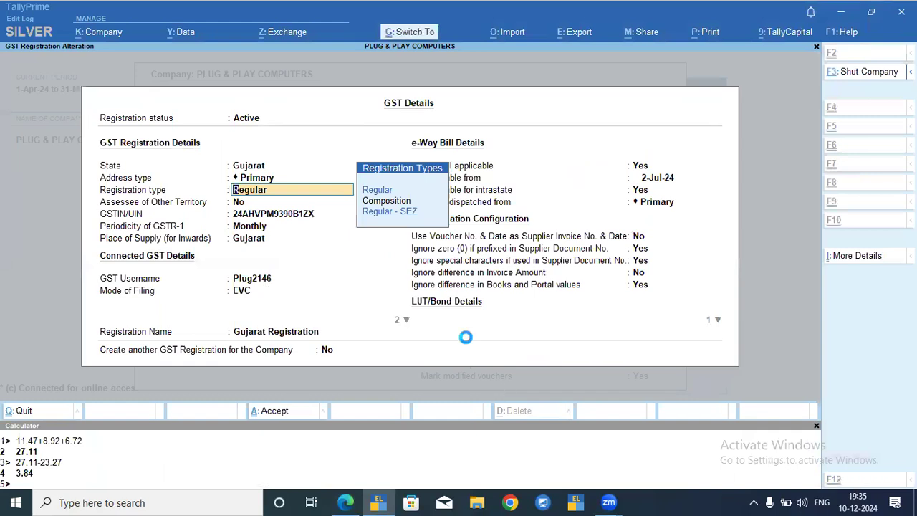
pyautogui.hotkey('ctrl', 'a')
pyautogui.hotkey('ctrl', 'a')
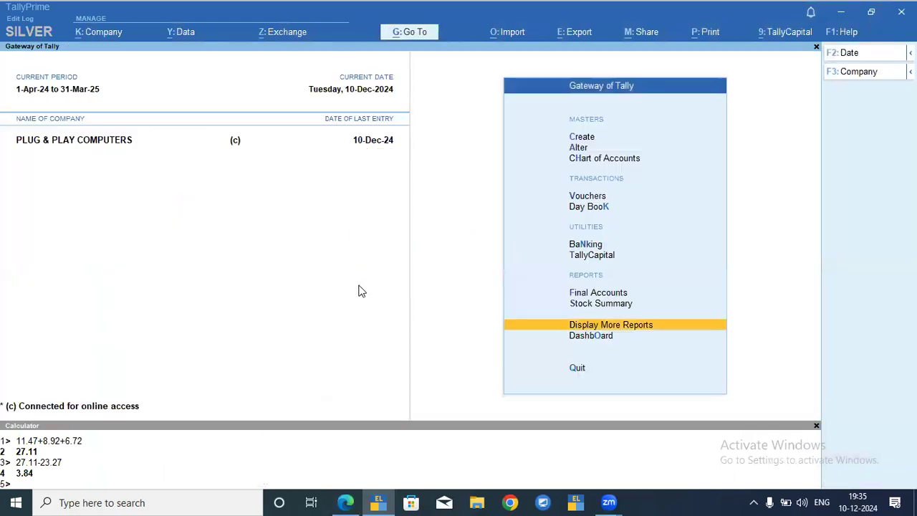
pyautogui.doubleClick(162, 16)
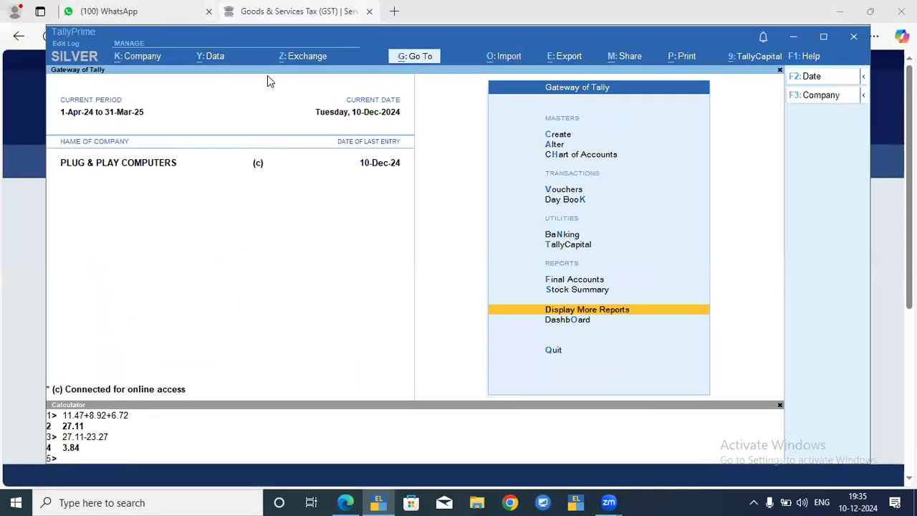
# Open Download GST Returns configuration and set the return type to GSTR-2A.
pyautogui.click(297, 63)
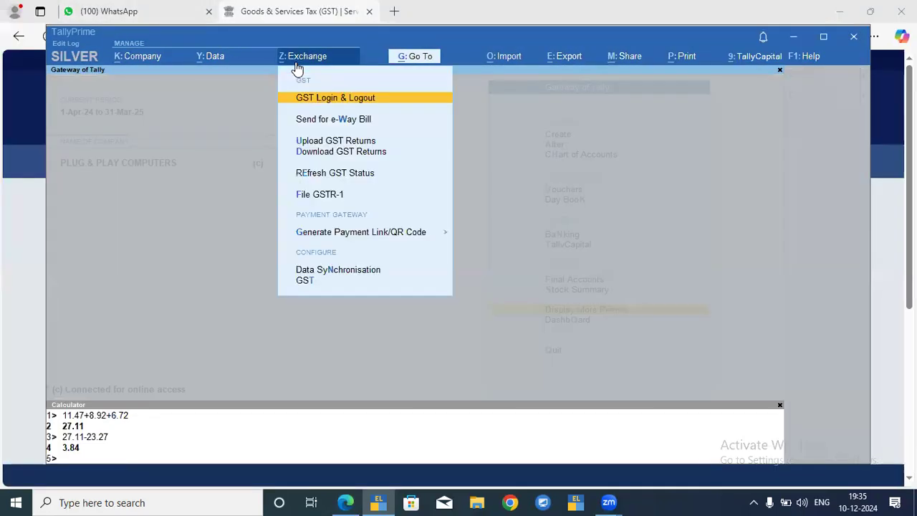
pyautogui.press('Down')
pyautogui.press('Down')
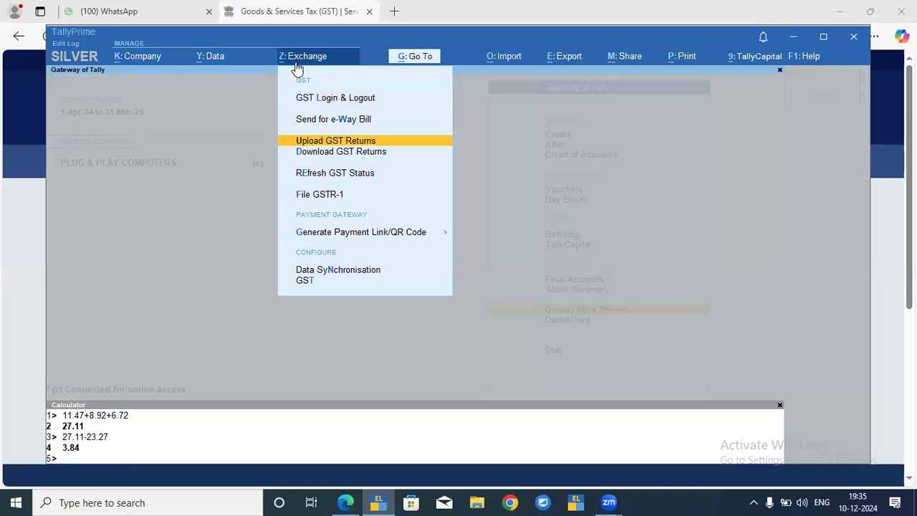
pyautogui.press('Down')
pyautogui.press('Return')
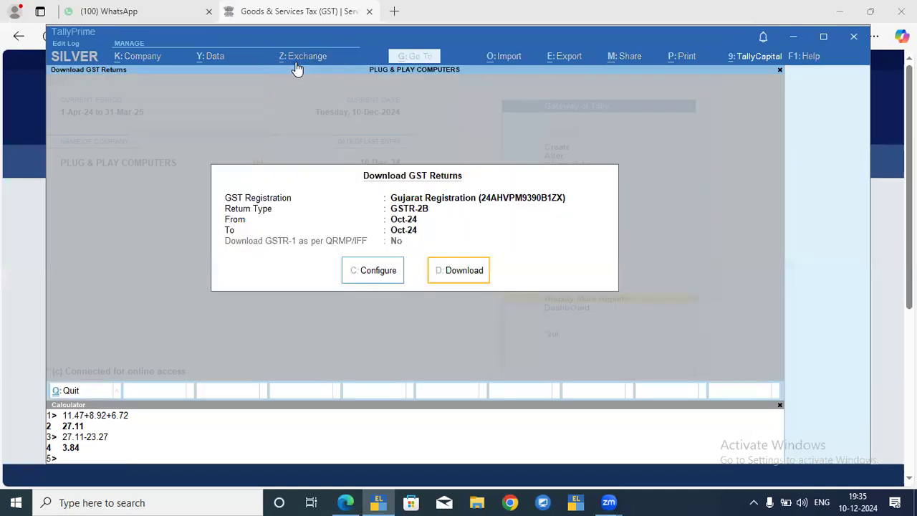
pyautogui.click(386, 270)
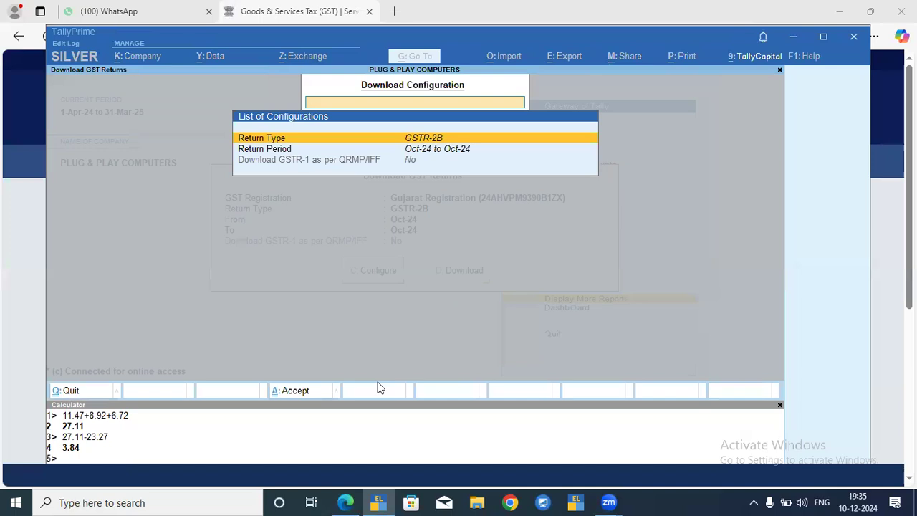
pyautogui.press('Return')
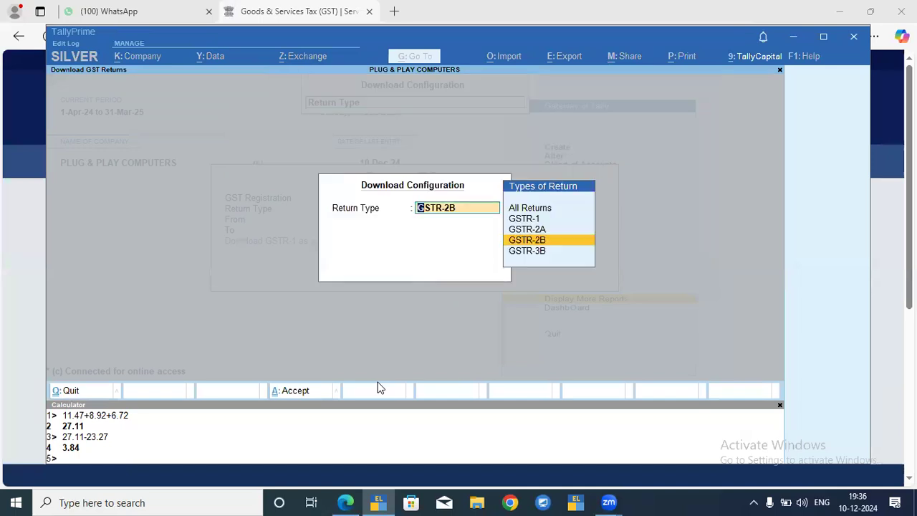
pyautogui.press('Up')
pyautogui.press('Return')
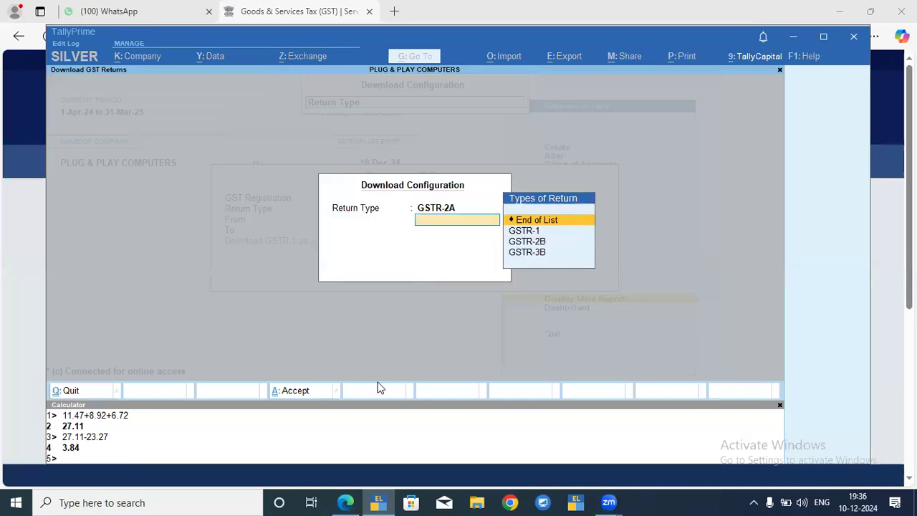
pyautogui.press('Return')
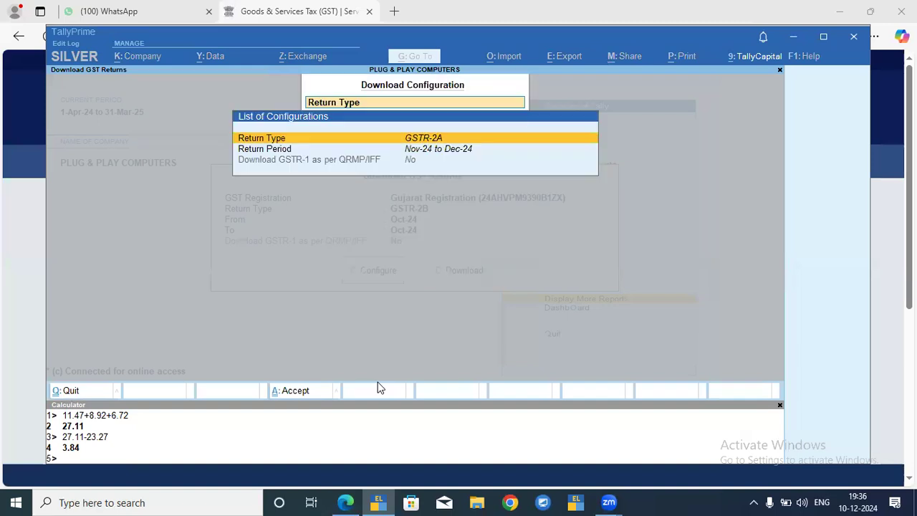
# Set the return period from Nov-24 to Nov-24 and accept the configuration.
pyautogui.press('Down')
pyautogui.press('Return')
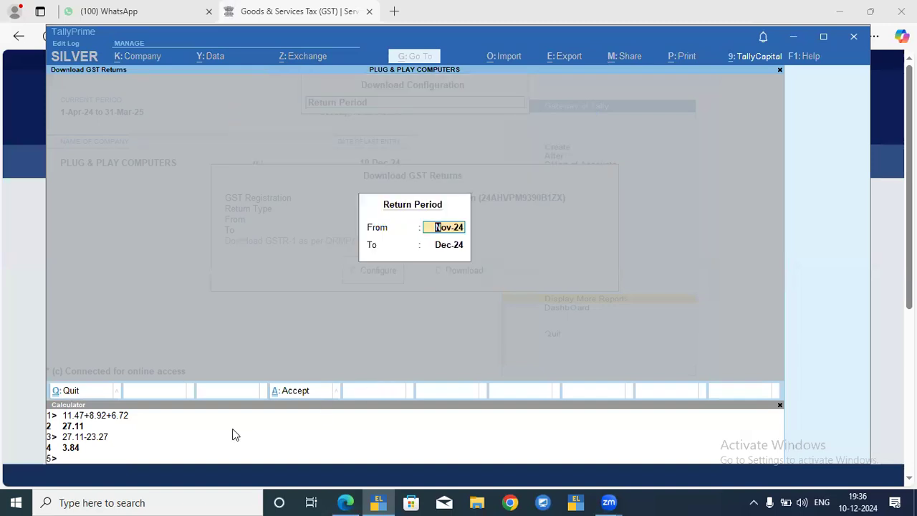
pyautogui.write('nov')
pyautogui.write('-24')
pyautogui.press('Return')
pyautogui.write('nov')
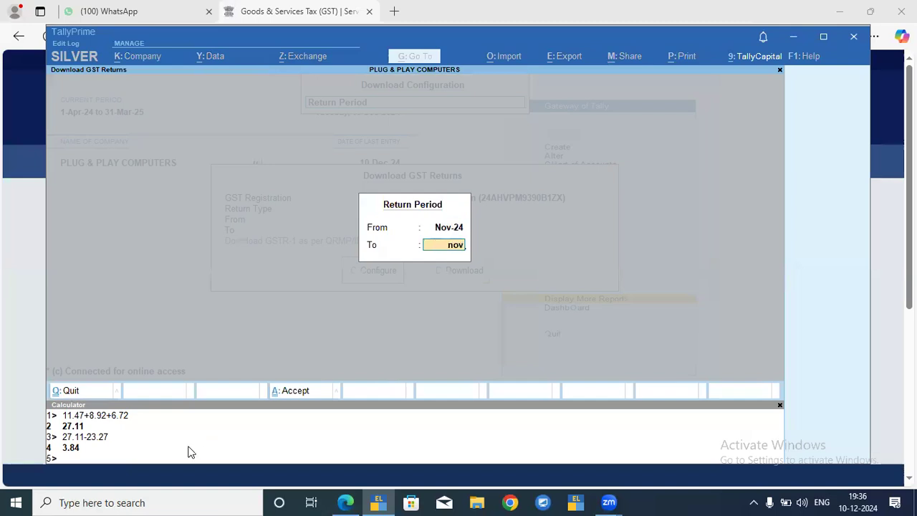
pyautogui.write('-24')
pyautogui.press('Return')
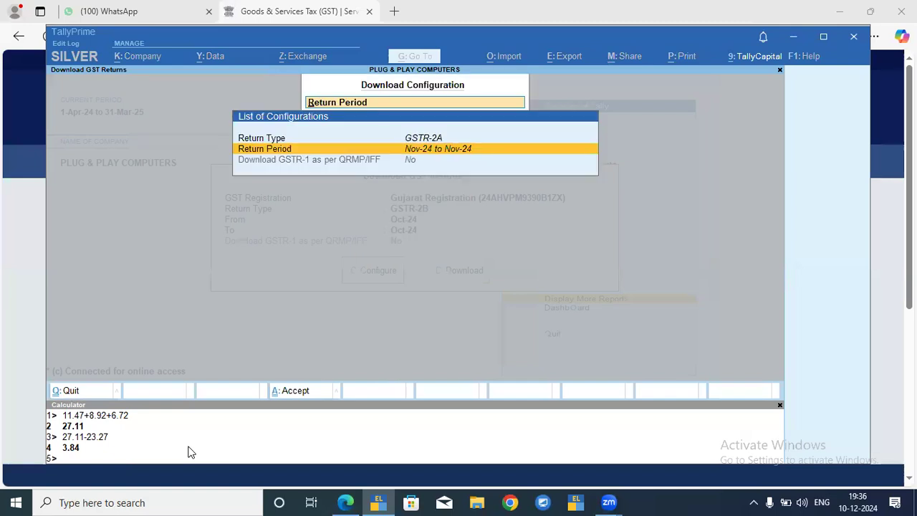
pyautogui.hotkey('ctrl', 'a')
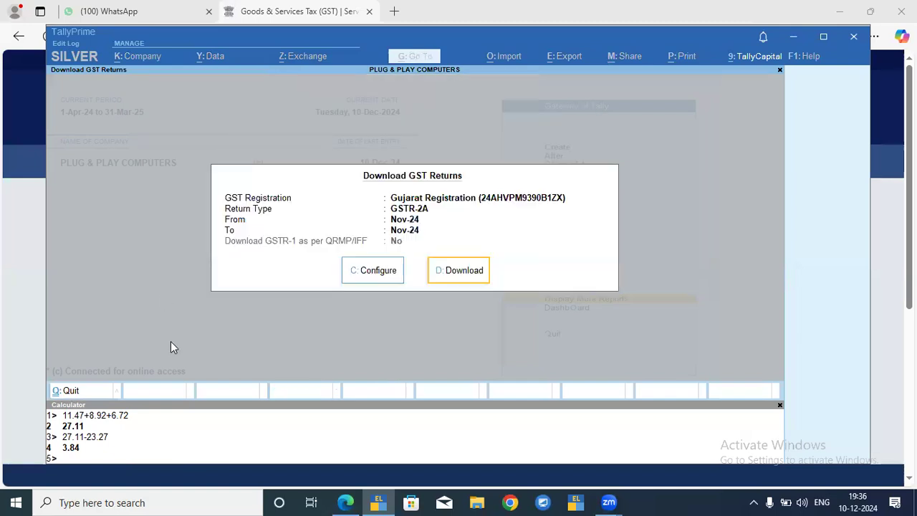
# Attempt the Nov-24 GSTR-2A download by logging in to the GST service with an OTP, declining the tracker.
pyautogui.click(459, 271)
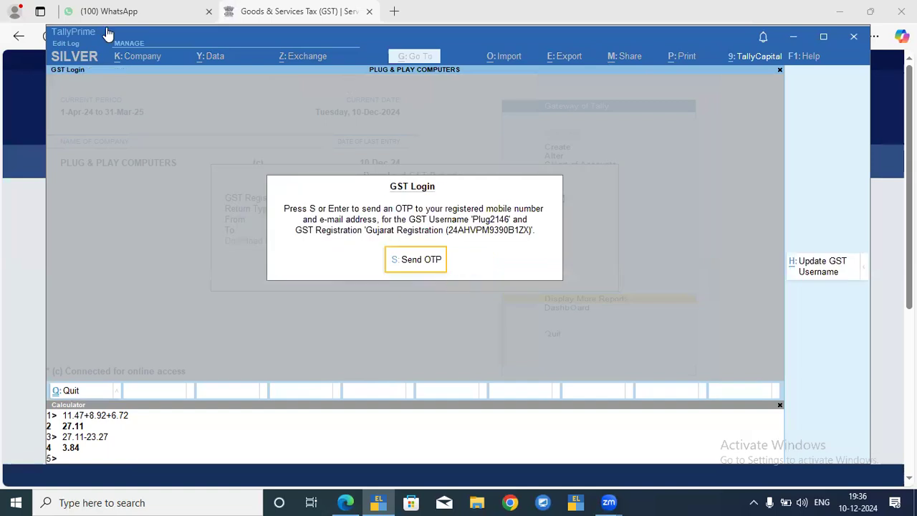
pyautogui.click(421, 264)
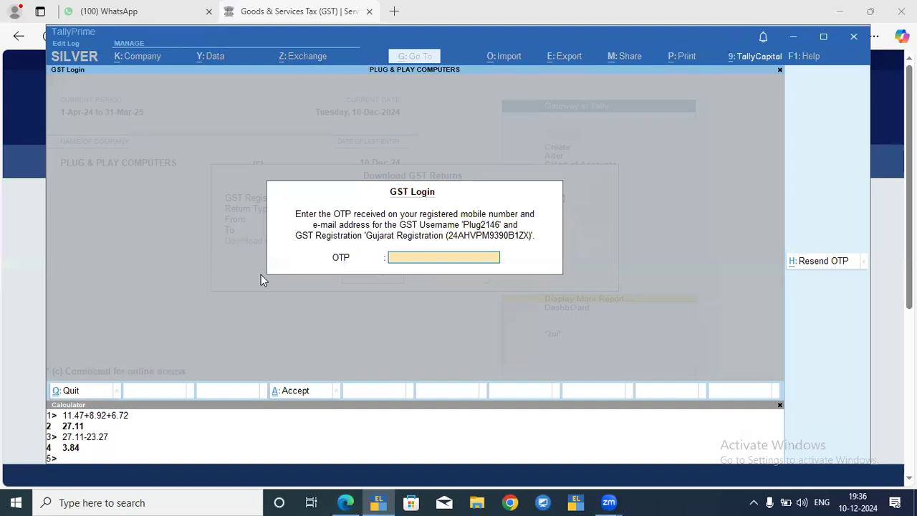
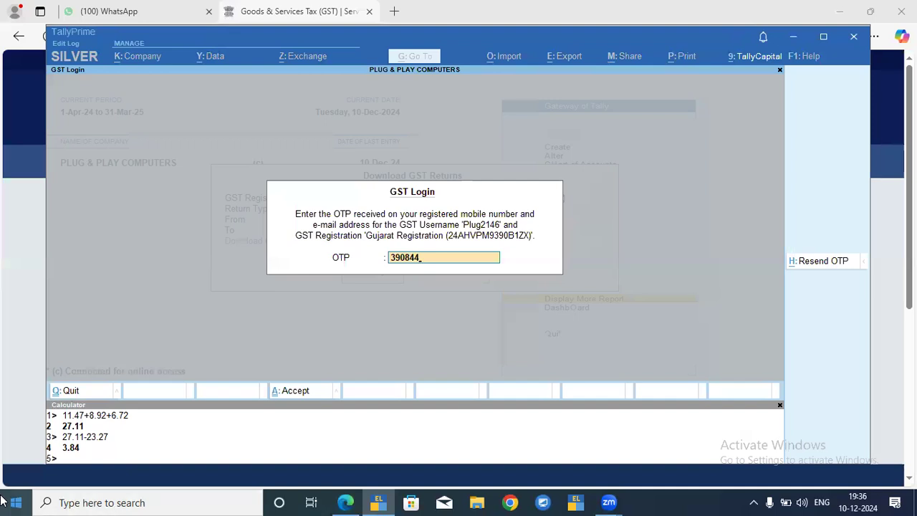
pyautogui.press('Return')
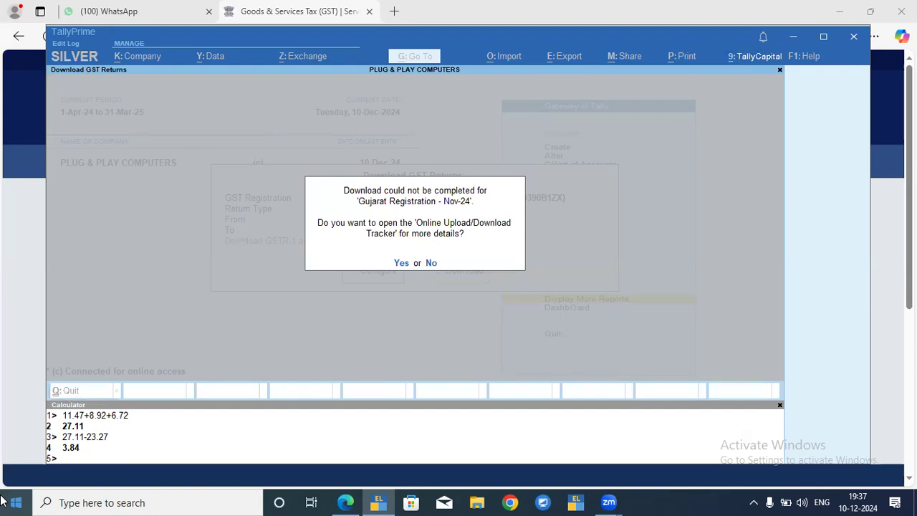
pyautogui.press('Escape')
pyautogui.press('Escape')
# Go from Gateway of Tally through Display More Reports to Statutory Reports and the GST reports.
pyautogui.press('Return')
pyautogui.press('Down')
pyautogui.press('Down')
pyautogui.press('Down')
pyautogui.press('Down')
pyautogui.press('Down')
pyautogui.press('Down')
pyautogui.press('Down')
pyautogui.press('Return')
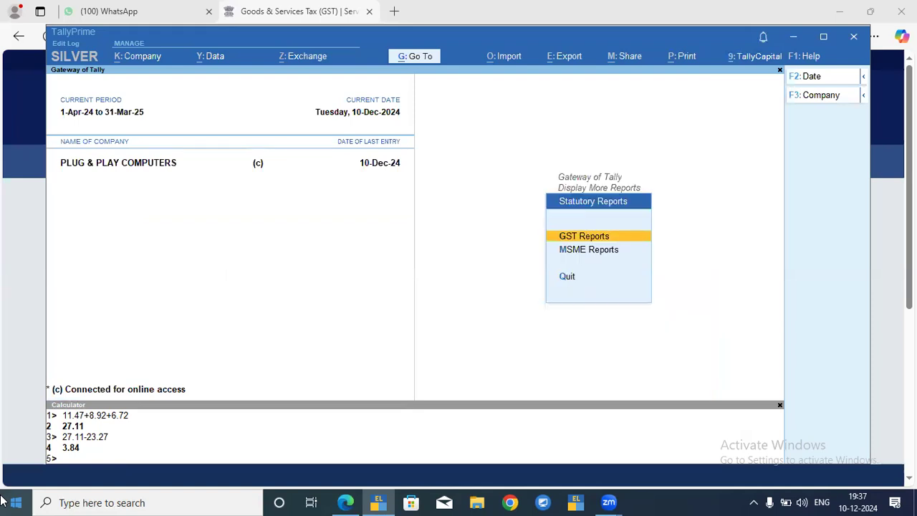
pyautogui.press('Return')
# Open GSTR-2A Reconciliation and browse its summary and return view sections, such as B2B Invoices.
pyautogui.press('Down')
pyautogui.press('Down')
pyautogui.press('Down')
pyautogui.press('Down')
pyautogui.press('Down')
pyautogui.press('Down')
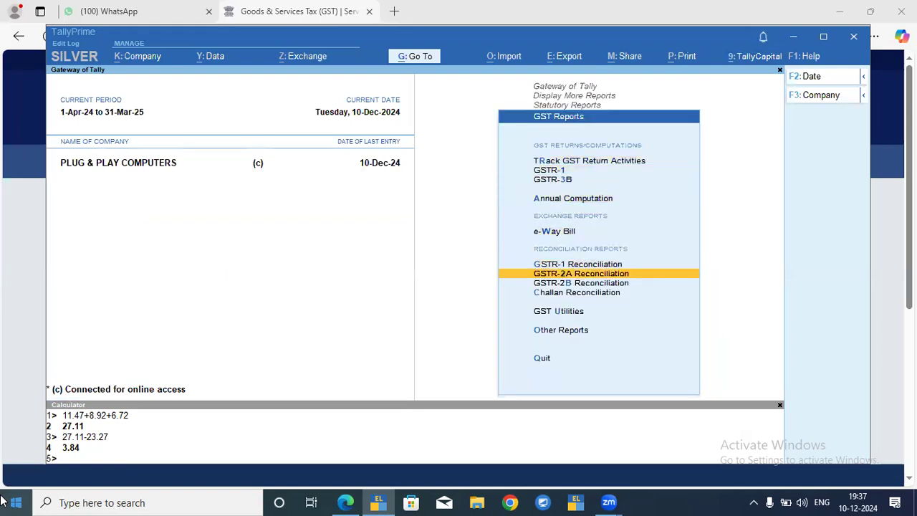
pyautogui.press('Return')
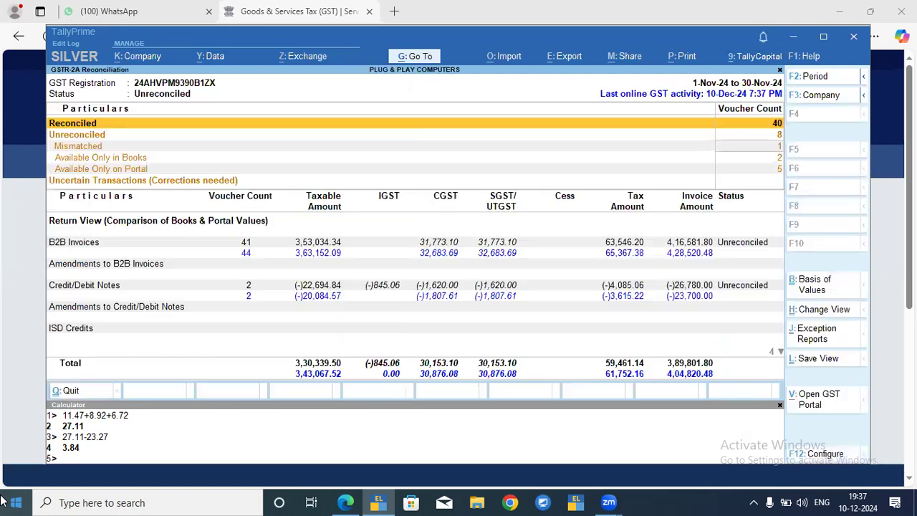
pyautogui.press('Down')
pyautogui.press('Down')
pyautogui.press('Down')
pyautogui.press('Down')
pyautogui.press('Down')
pyautogui.press('Down')
pyautogui.press('Down')
pyautogui.press('Down')
pyautogui.press('Down')
pyautogui.press('Down')
pyautogui.press('Down')
pyautogui.press('Down')
pyautogui.press('Up')
pyautogui.press('Up')
pyautogui.press('Up')
pyautogui.press('Up')
pyautogui.press('Up')
pyautogui.press('Up')
pyautogui.press('Up')
pyautogui.press('Up')
pyautogui.press('Up')
pyautogui.press('Up')
pyautogui.press('Up')
pyautogui.press('Up')
pyautogui.press('Down')
pyautogui.press('Down')
pyautogui.press('Down')
pyautogui.press('Down')
pyautogui.press('Down')
pyautogui.press('Down')
pyautogui.press('Down')
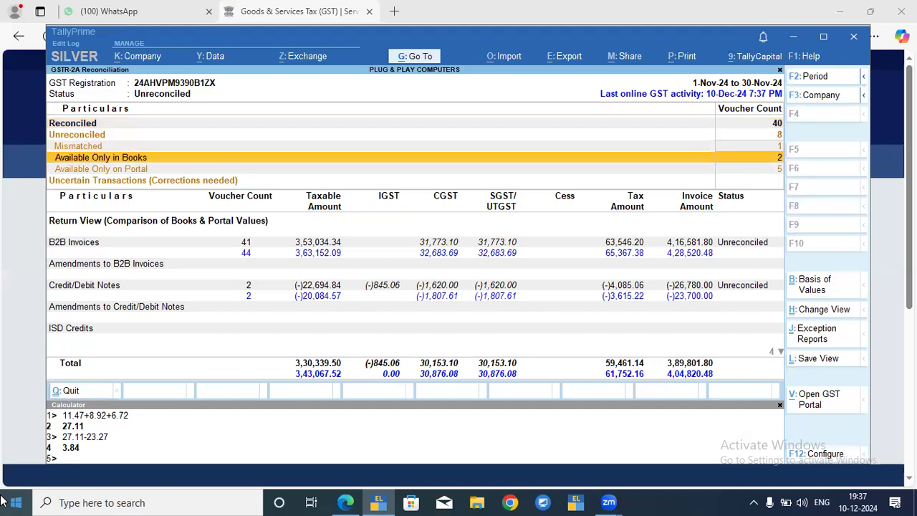
pyautogui.press('Up')
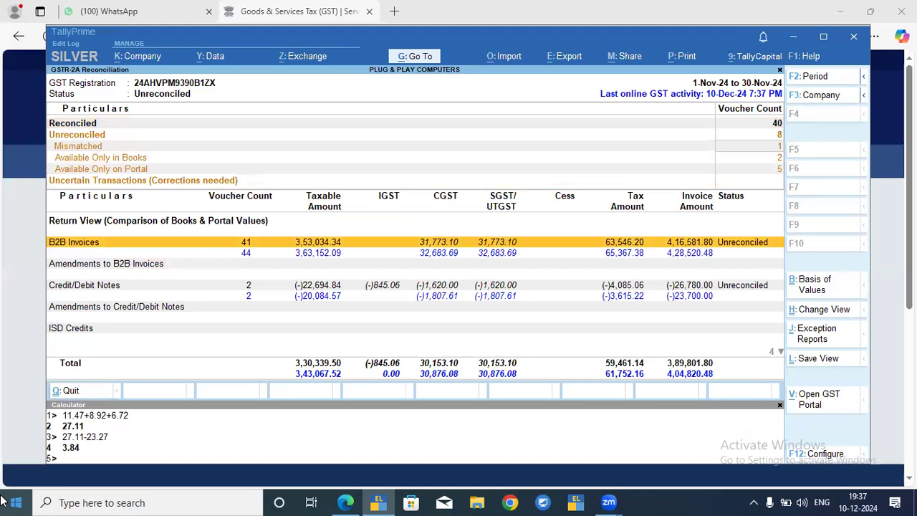
pyautogui.press('Down')
pyautogui.press('Up')
pyautogui.press('Down')
pyautogui.press('Down')
pyautogui.press('Down')
pyautogui.press('Down')
pyautogui.press('Down')
pyautogui.press('Down')
pyautogui.press('Up')
pyautogui.press('Up')
pyautogui.press('Up')
pyautogui.press('Up')
pyautogui.press('Up')
pyautogui.press('Up')
pyautogui.press('Up')
pyautogui.press('Up')
pyautogui.press('Up')
pyautogui.press('Up')
pyautogui.press('Up')
pyautogui.press('Up')
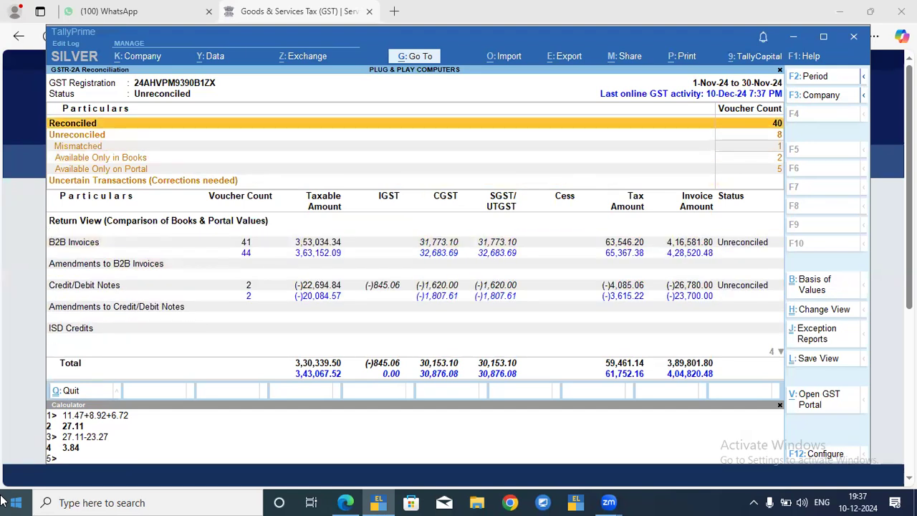
pyautogui.press('Down')
pyautogui.press('Down')
pyautogui.press('Down')
pyautogui.press('Down')
pyautogui.press('Down')
pyautogui.press('Down')
pyautogui.press('Down')
pyautogui.press('Down')
pyautogui.press('Down')
pyautogui.press('Down')
pyautogui.press('Down')
pyautogui.press('Up')
pyautogui.press('Up')
pyautogui.press('Up')
pyautogui.press('Up')
pyautogui.press('Up')
pyautogui.press('Up')
pyautogui.press('Up')
pyautogui.press('Up')
pyautogui.press('Up')
pyautogui.press('Up')
pyautogui.press('Up')
# Review the Mismatched, books-only and portal-only rows, then open the five Available Only on Portal vouchers.
pyautogui.press('Down')
pyautogui.press('Down')
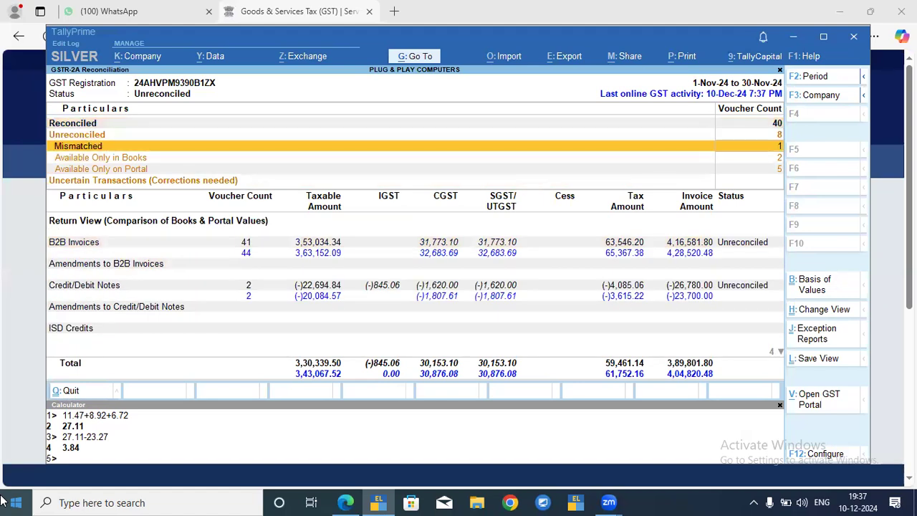
pyautogui.press('Down')
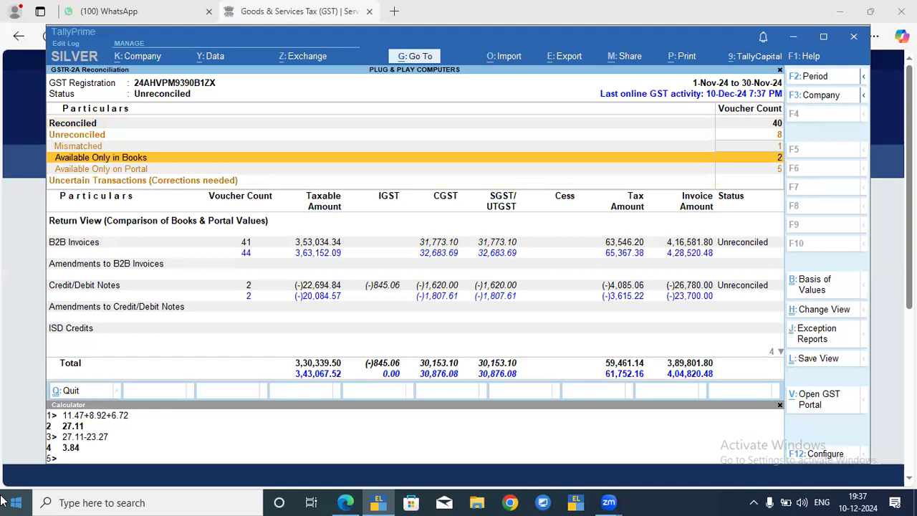
pyautogui.press('Down')
pyautogui.press('Down')
pyautogui.press('Down')
pyautogui.press('Up')
pyautogui.press('Up')
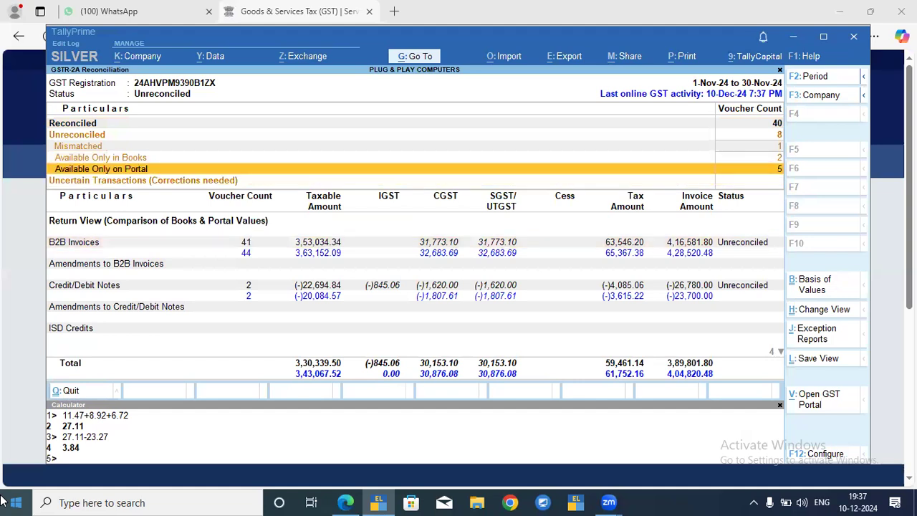
pyautogui.press('Up')
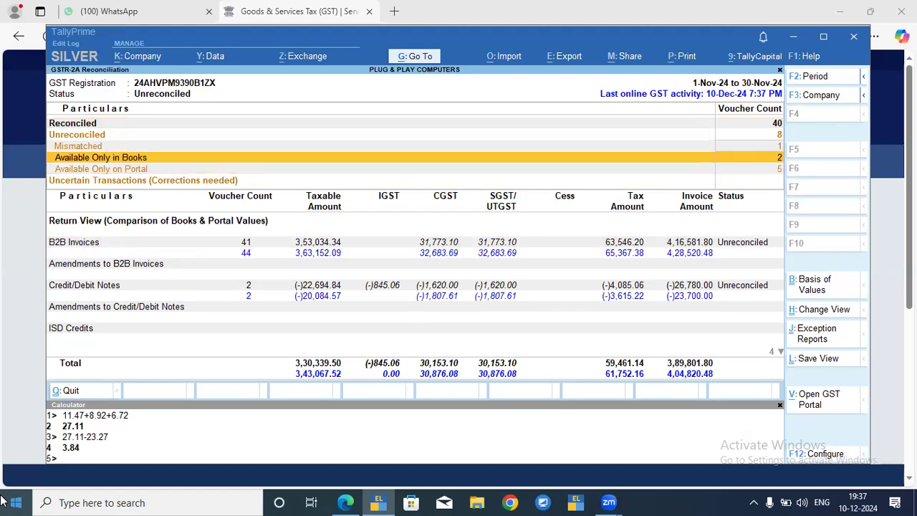
pyautogui.press('Up')
pyautogui.press('Down')
pyautogui.press('Down')
pyautogui.press('Down')
pyautogui.press('Down')
pyautogui.press('Down')
pyautogui.press('Down')
pyautogui.press('Down')
pyautogui.press('Down')
pyautogui.press('Down')
pyautogui.press('Down')
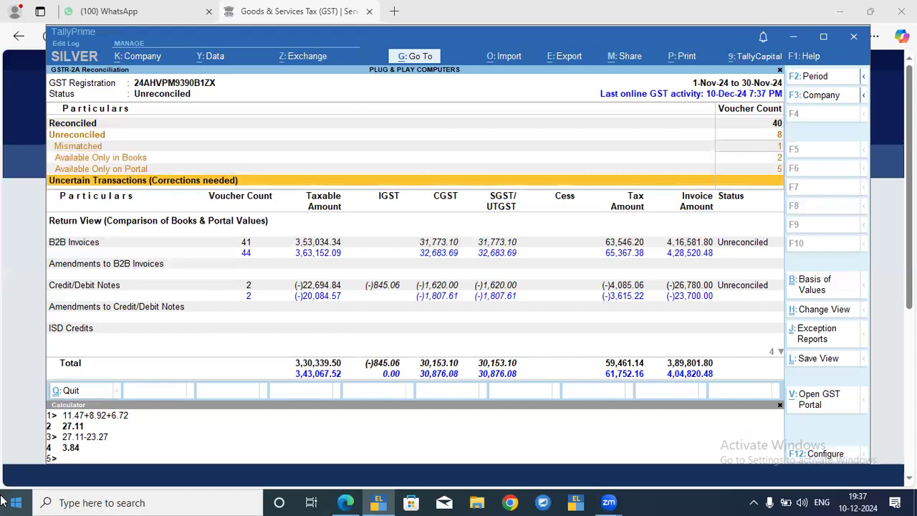
pyautogui.press('Up')
pyautogui.press('Up')
pyautogui.press('Up')
pyautogui.press('Up')
pyautogui.press('Up')
pyautogui.press('Up')
pyautogui.press('Up')
pyautogui.press('Up')
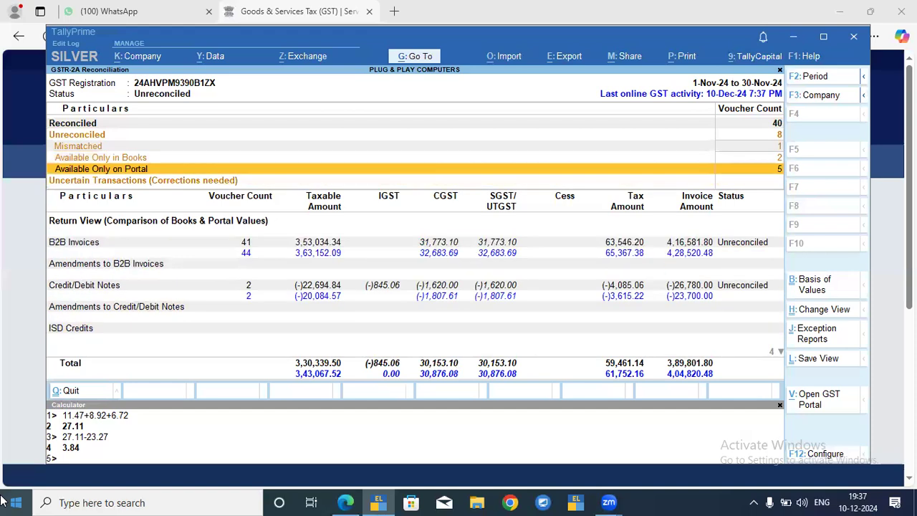
pyautogui.press('Return')
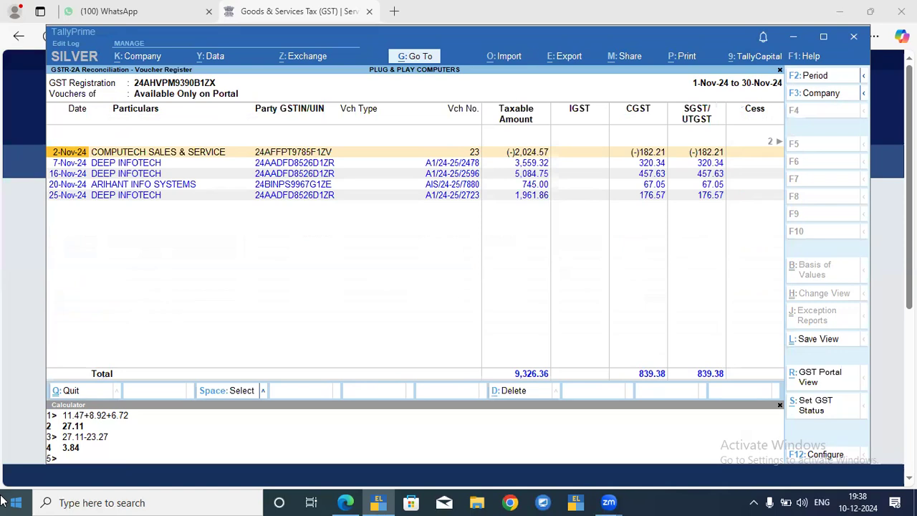
# Set Show potential matches between Books and Portal to Yes, keeping the default sorting.
pyautogui.press('F12')
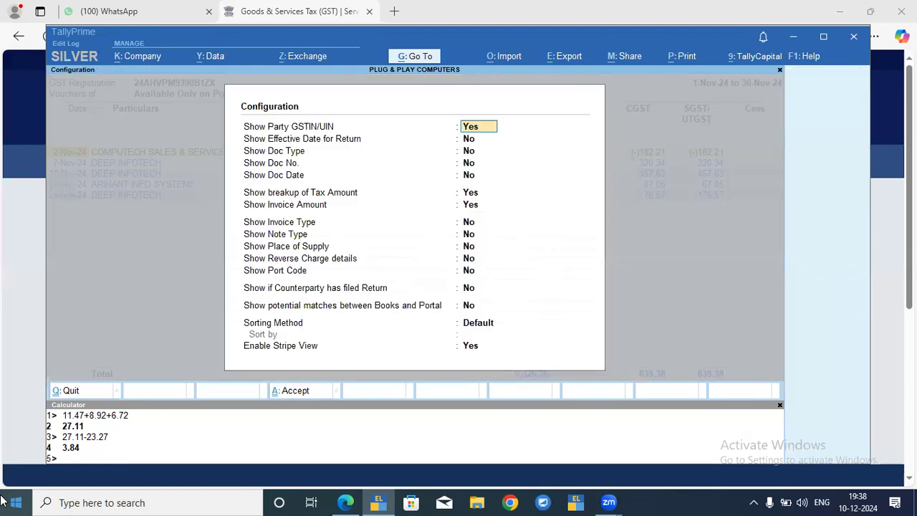
pyautogui.press('Down')
pyautogui.press('Down')
pyautogui.press('Down')
pyautogui.press('Down')
pyautogui.press('Down')
pyautogui.press('Down')
pyautogui.press('Down')
pyautogui.press('Down')
pyautogui.press('Down')
pyautogui.press('Down')
pyautogui.press('Down')
pyautogui.press('Down')
pyautogui.press('Down')
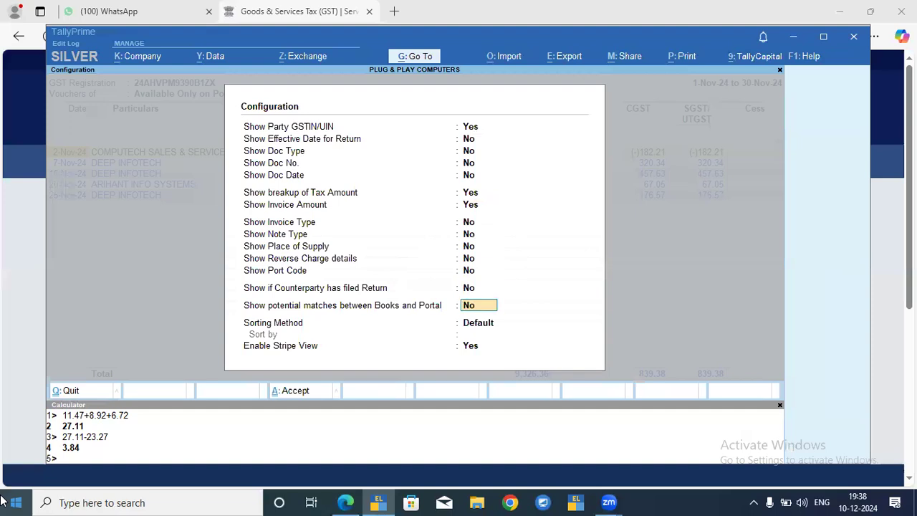
pyautogui.write('y')
pyautogui.press('Return')
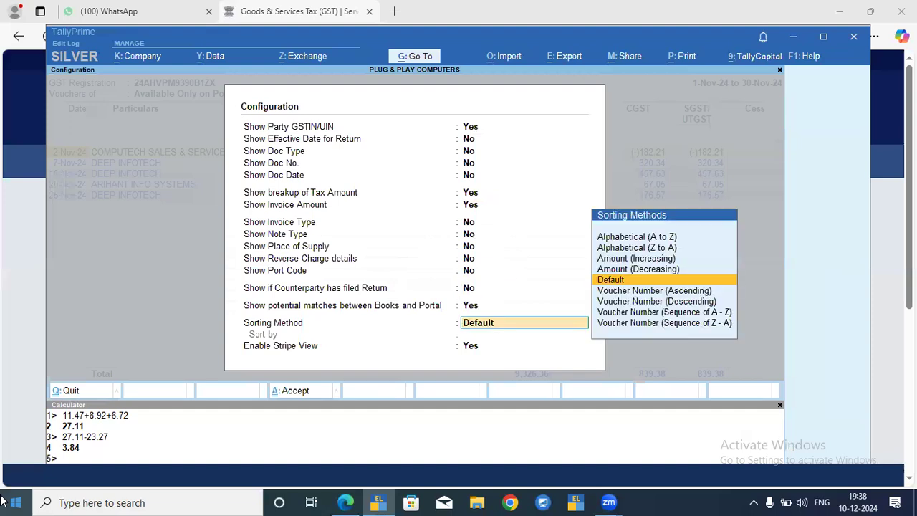
pyautogui.press('Return')
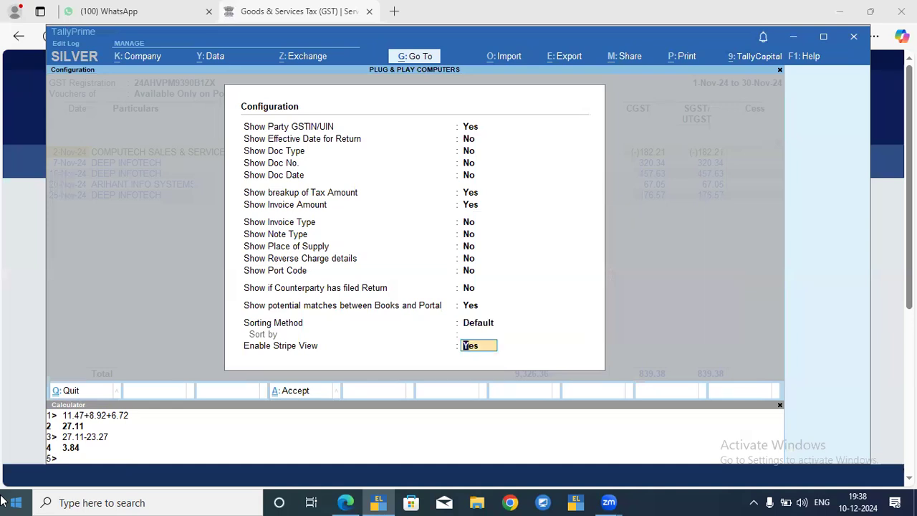
pyautogui.press('Return')
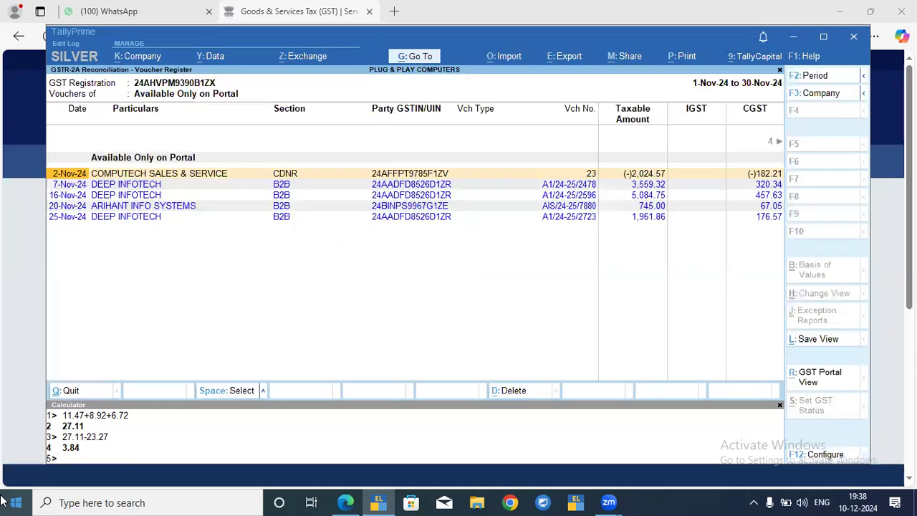
# Review the portal-only vouchers and return to the summary showing 40 reconciled and 8 unreconciled.
pyautogui.press('Down')
pyautogui.press('Down')
pyautogui.press('Down')
pyautogui.press('Up')
pyautogui.press('Up')
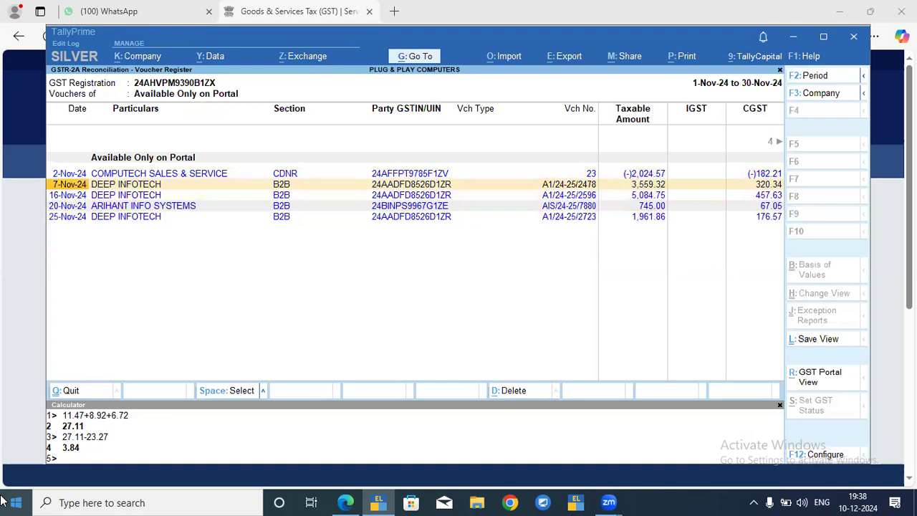
pyautogui.press('Up')
pyautogui.press('Up')
pyautogui.press('Escape')
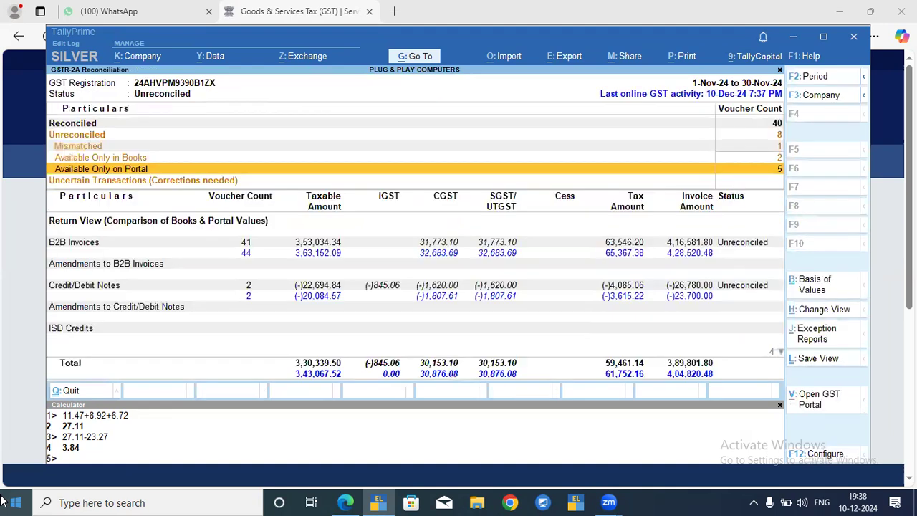
# Open the two Available Only in Books vouchers and check their display configuration without changes.
pyautogui.press('Up')
pyautogui.press('Return')
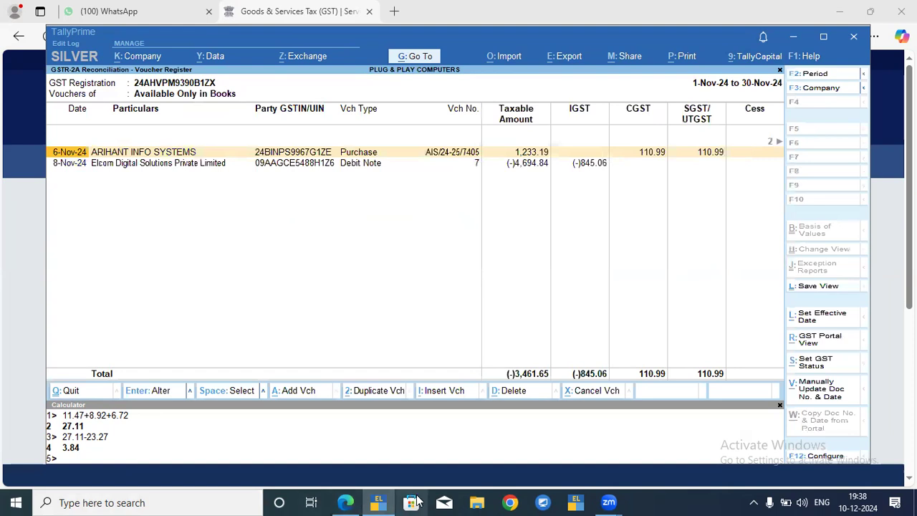
pyautogui.press('F12')
pyautogui.press('Down')
pyautogui.press('Down')
pyautogui.press('Down')
pyautogui.press('Down')
pyautogui.press('Down')
pyautogui.press('Down')
pyautogui.press('Down')
pyautogui.press('Down')
pyautogui.press('Down')
pyautogui.press('Down')
pyautogui.press('Down')
pyautogui.press('Down')
pyautogui.press('Down')
pyautogui.press('Return')
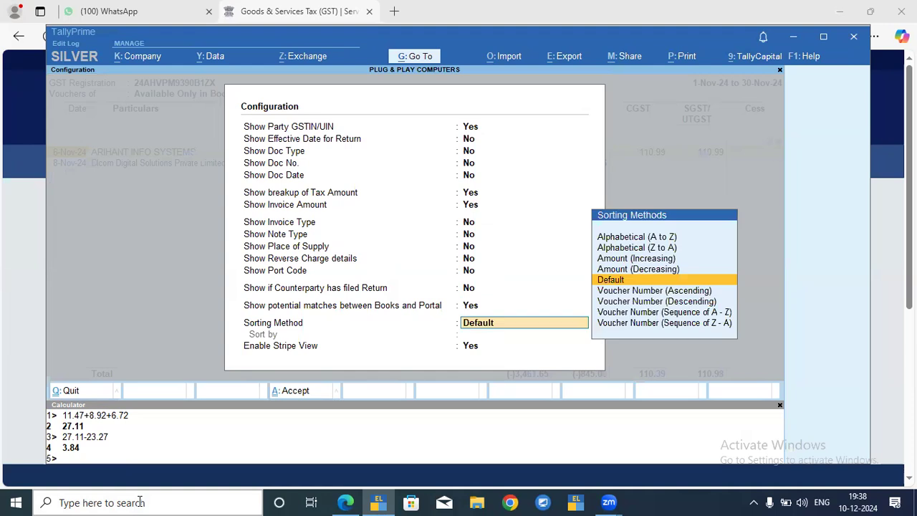
pyautogui.press('Return')
pyautogui.press('Return')
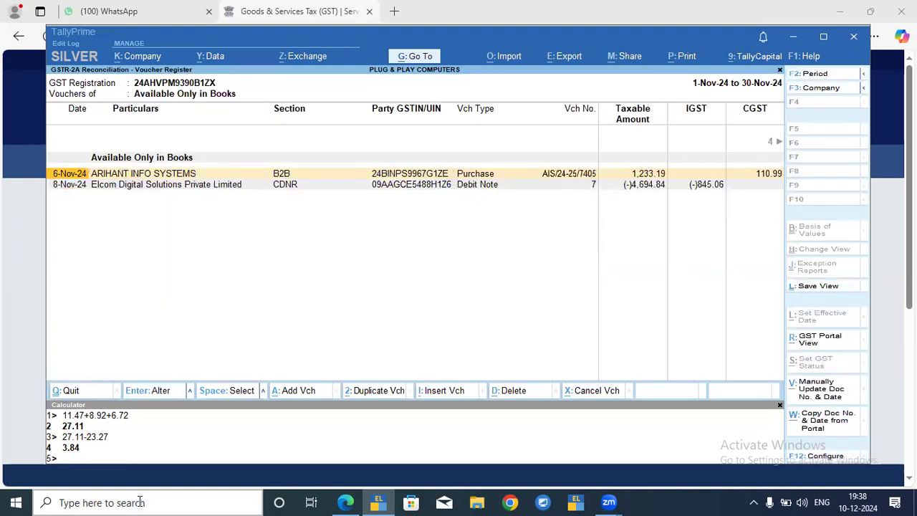
# Open the Mismatched register with the EARTH SYSCOMS PVT.LTD. debit note, (-)18,000.00 versus (-)18,060.00.
pyautogui.press('Escape')
pyautogui.press('Up')
pyautogui.press('Return')
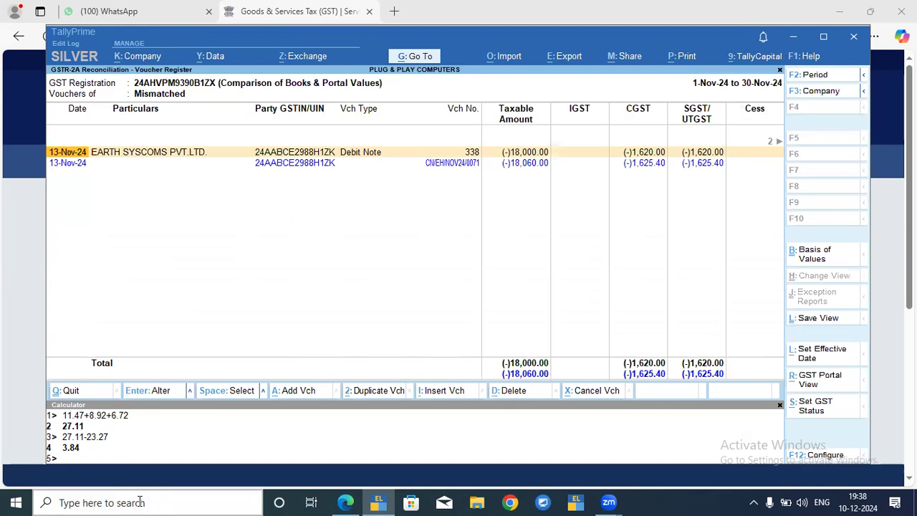
# Browse the GST status list for the EARTH SYSCOMS debit note, cancel unchanged, and return to the summary.
pyautogui.doubleClick(1, 6)
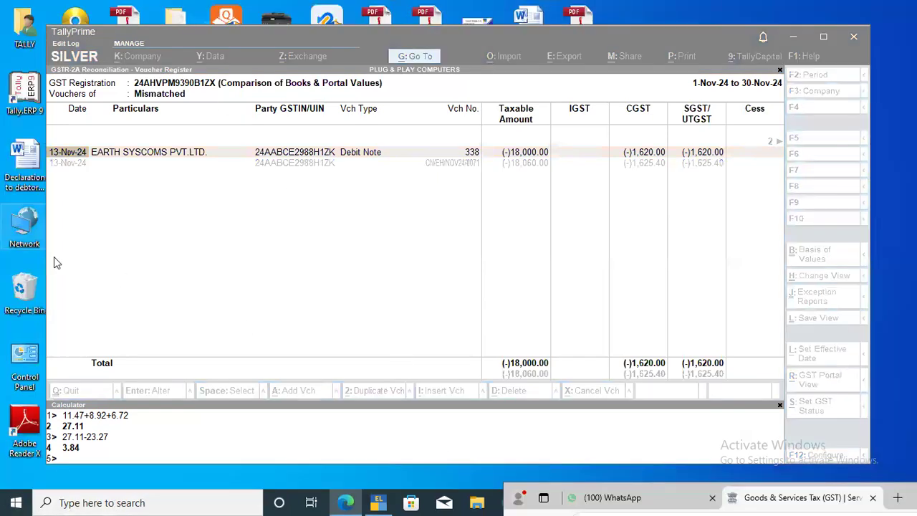
pyautogui.click(469, 348)
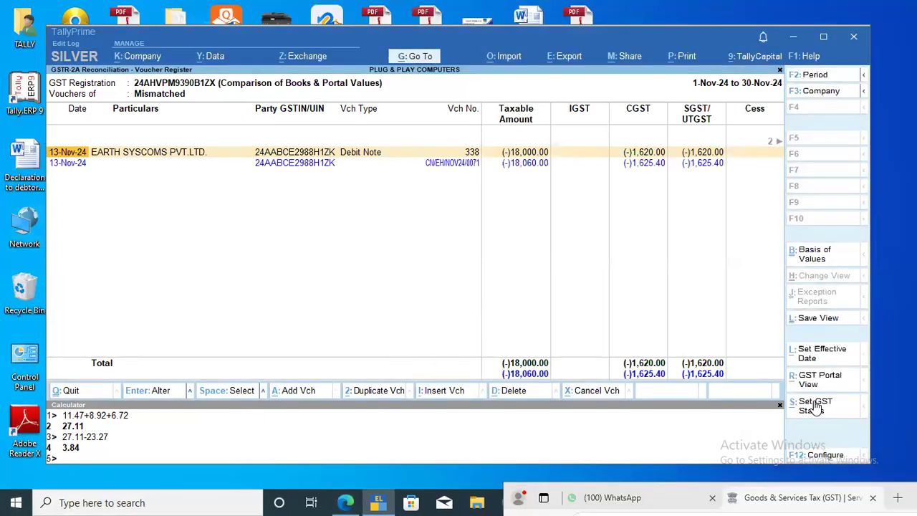
pyautogui.click(815, 407)
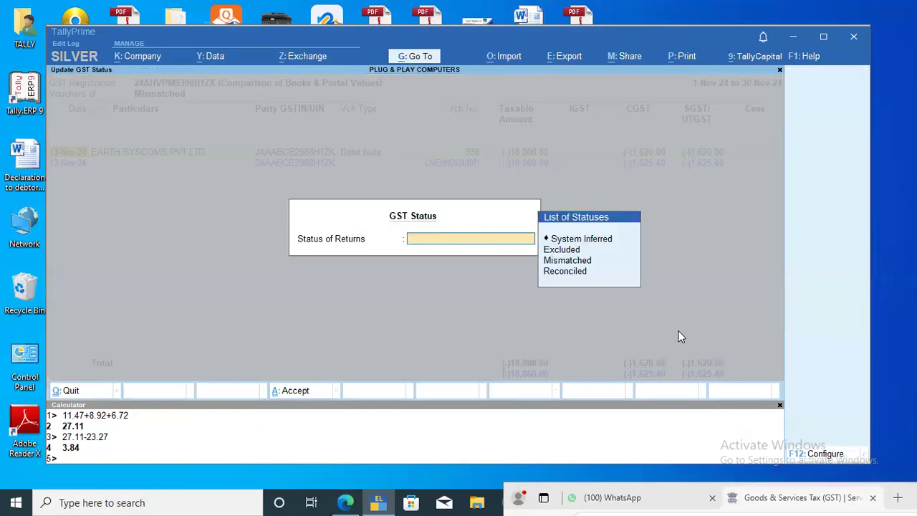
pyautogui.press('Down')
pyautogui.press('Down')
pyautogui.press('Up')
pyautogui.press('Up')
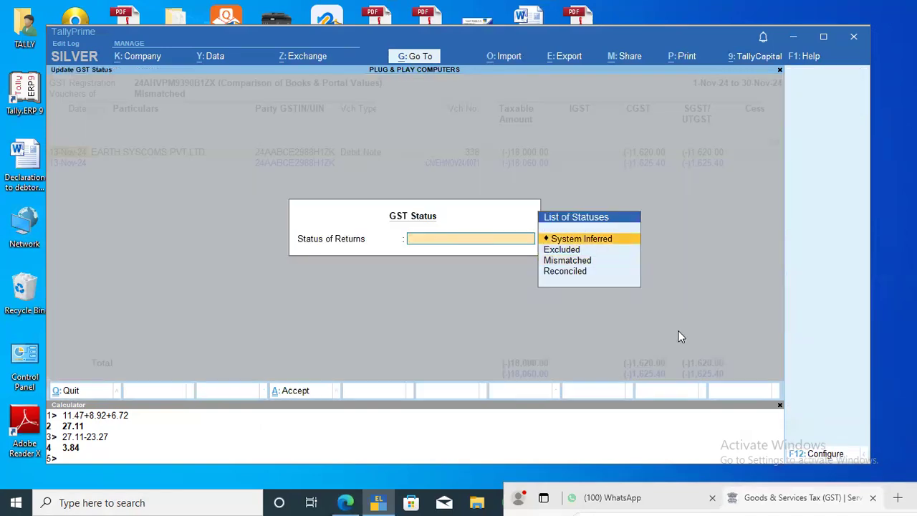
pyautogui.press('Escape')
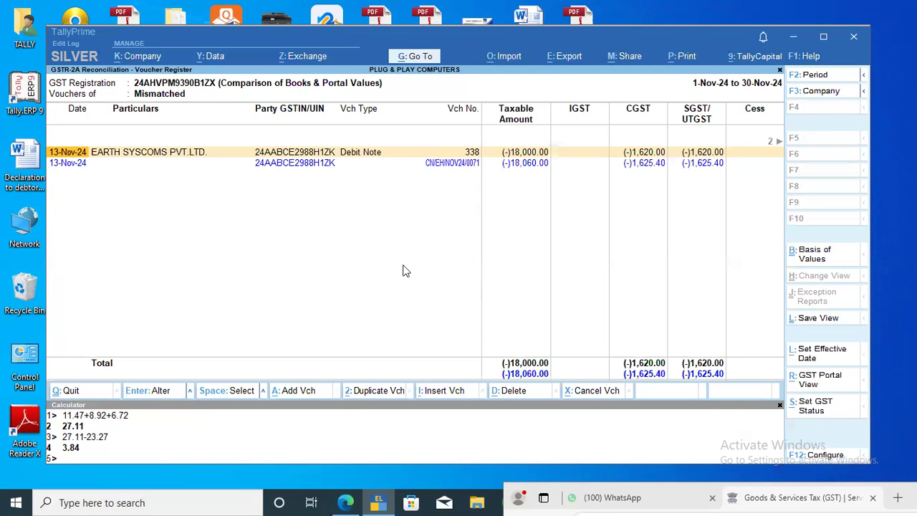
pyautogui.press('Escape')
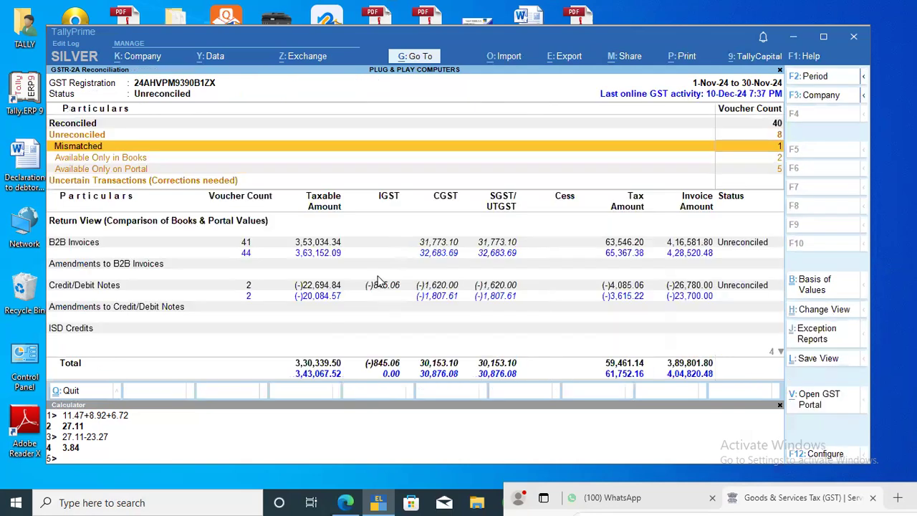
# Close the reconciliation report and open Exchange's Download GST Returns, currently GSTR-2B for Oct-24.
pyautogui.press('Escape')
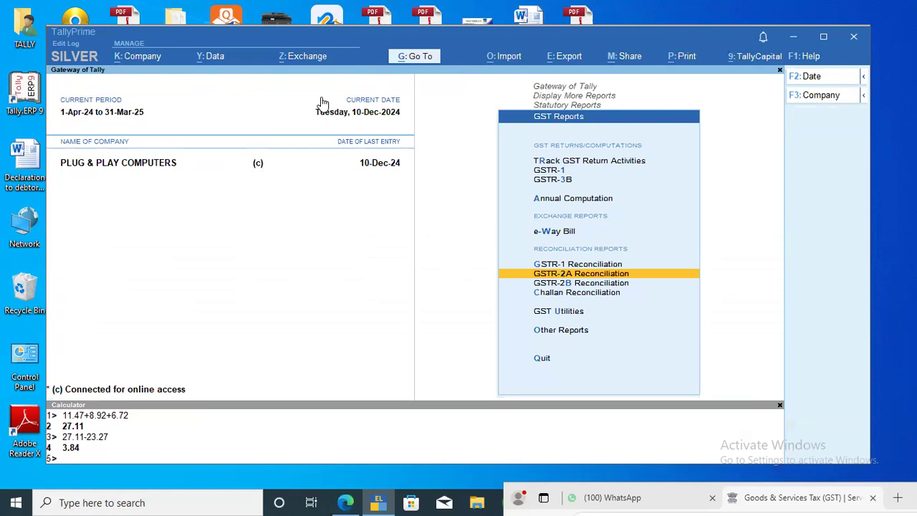
pyautogui.hotkey('alt', 'z')
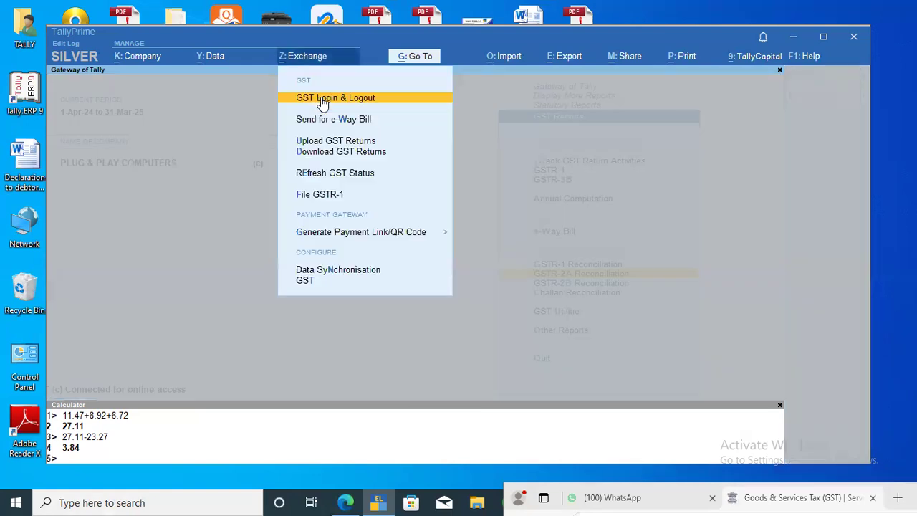
pyautogui.click(310, 154)
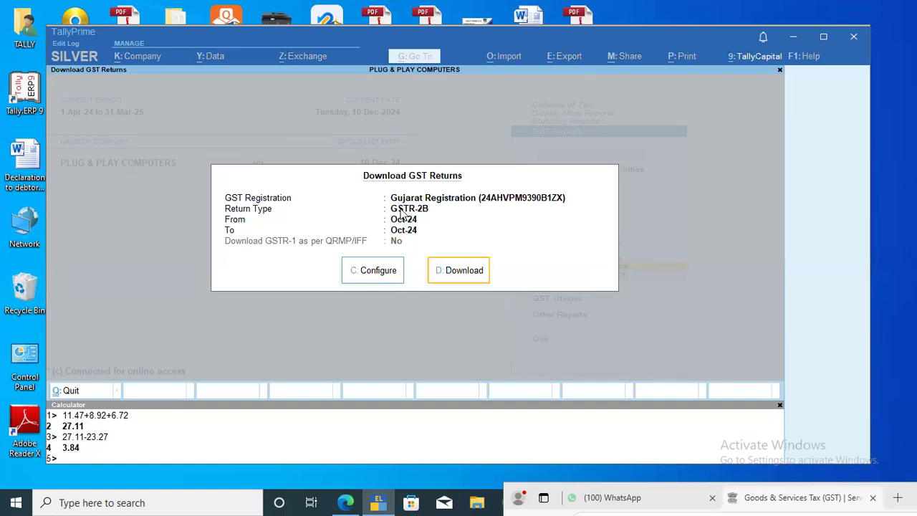
# Reconfigure the download to GSTR-2A for Nov-24 to Nov-24, accept, and exit to the GST Reports menu.
pyautogui.click(375, 272)
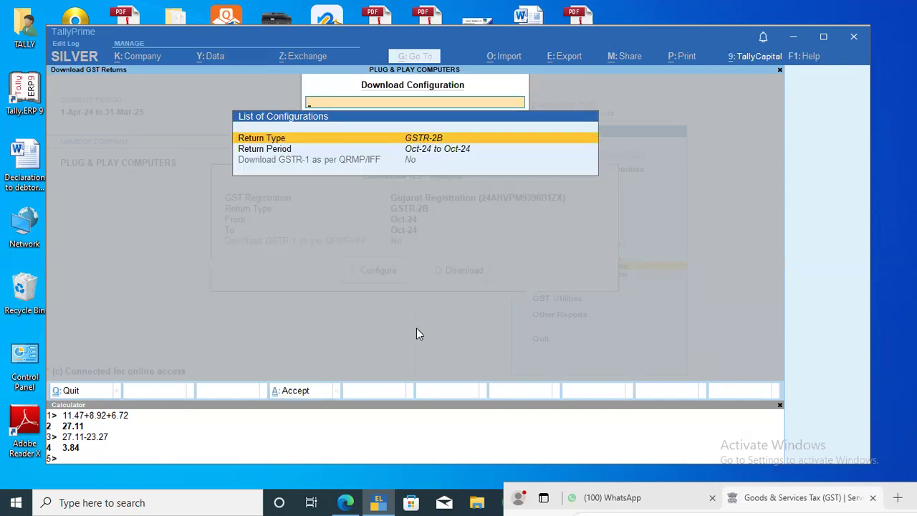
pyautogui.press('Return')
pyautogui.press('Up')
pyautogui.press('Return')
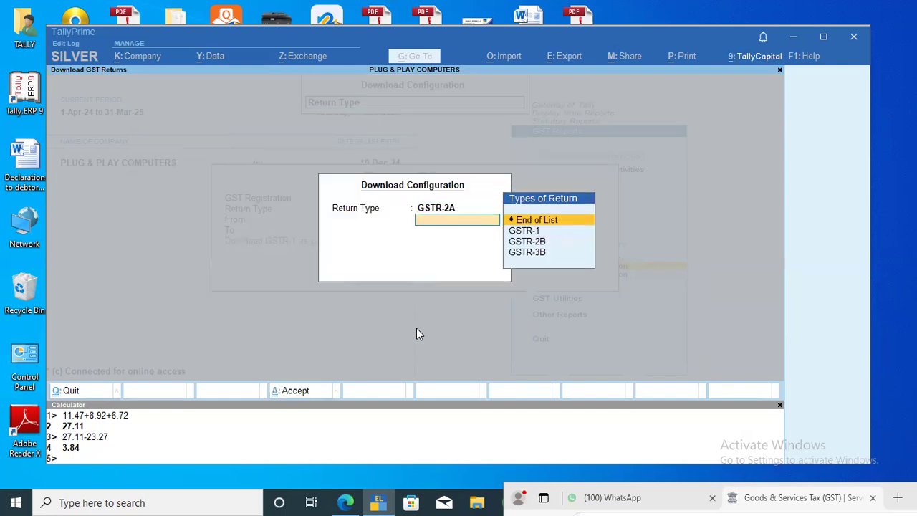
pyautogui.press('Return')
pyautogui.press('Down')
pyautogui.press('Return')
pyautogui.press('Return')
pyautogui.write('nov')
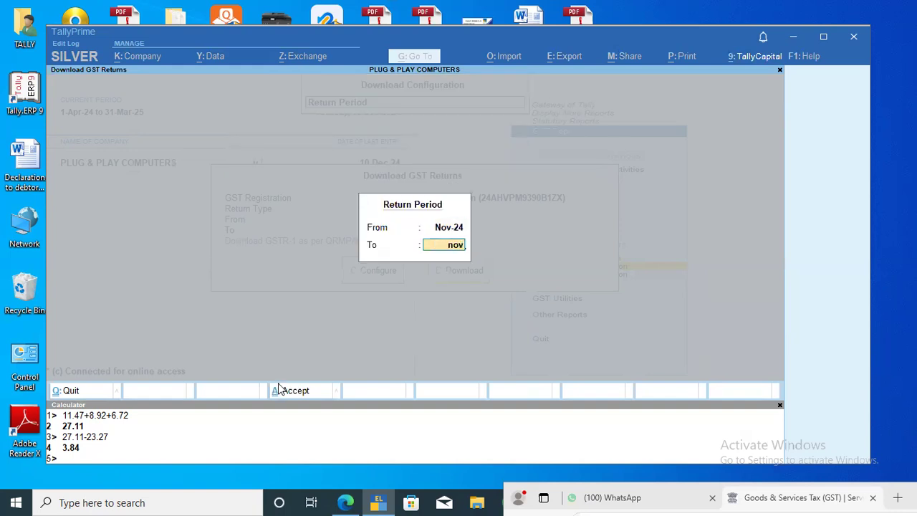
pyautogui.click(281, 389)
pyautogui.click(281, 388)
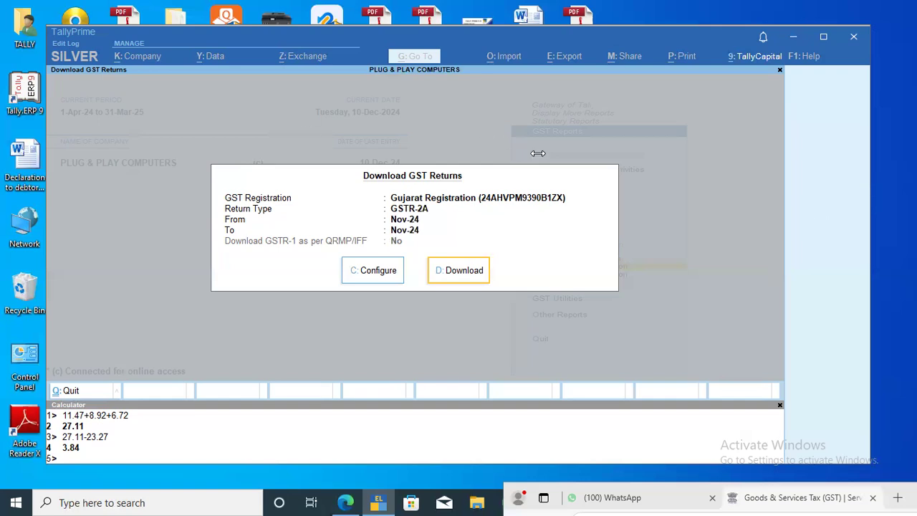
pyautogui.press('Escape')
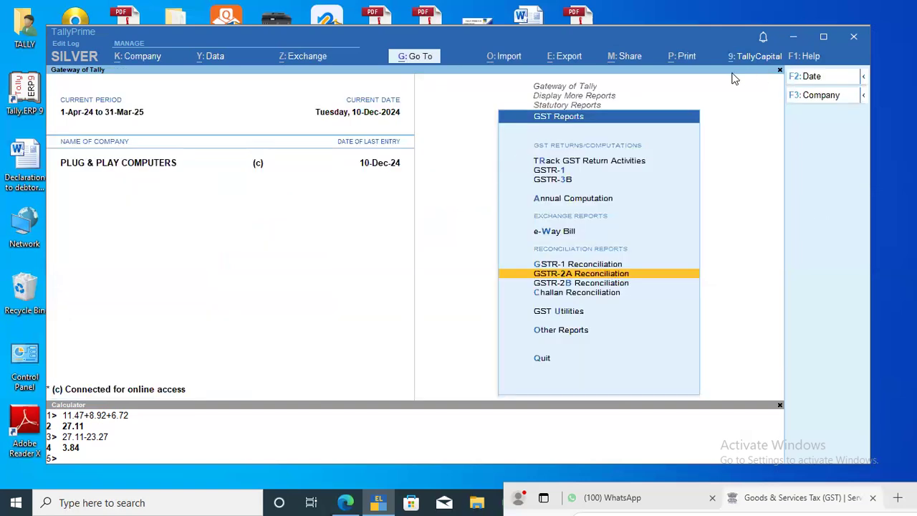